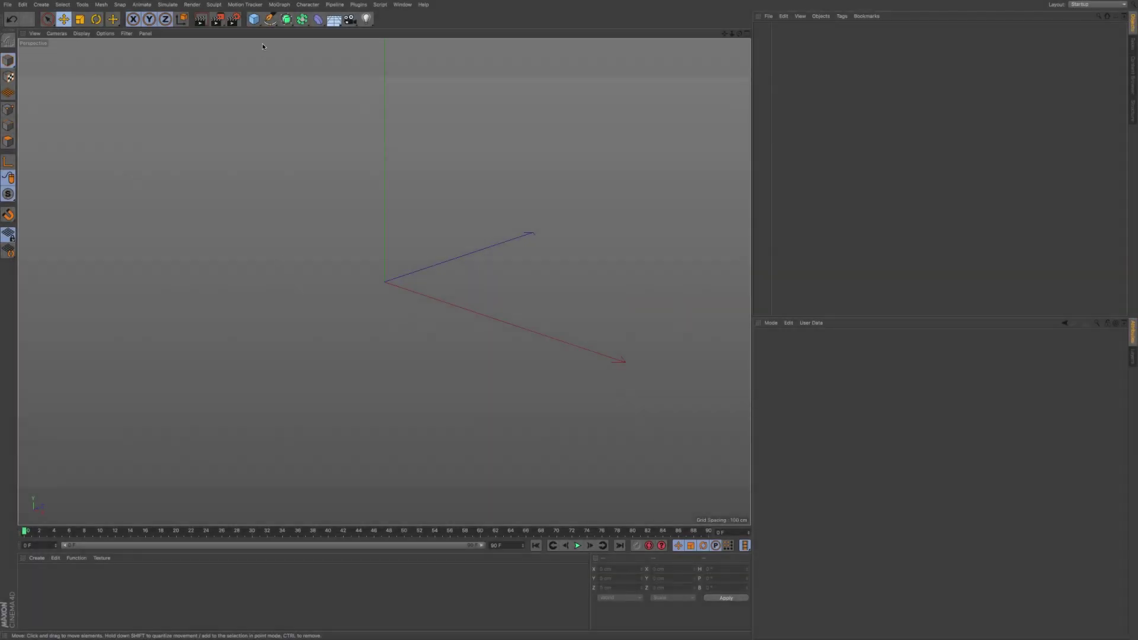
Step: Add a Sphere primitive and a Shrink Wrap deformer to the empty scene
{"action": "left_click", "coordinate": [253, 19]}
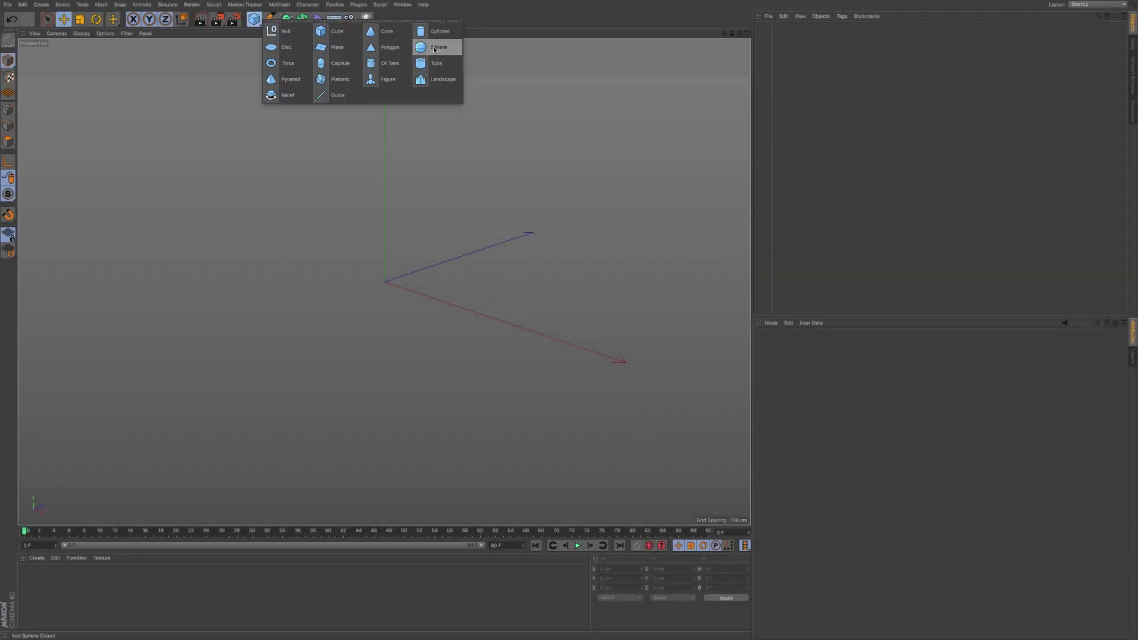
{"action": "left_click", "coordinate": [435, 47]}
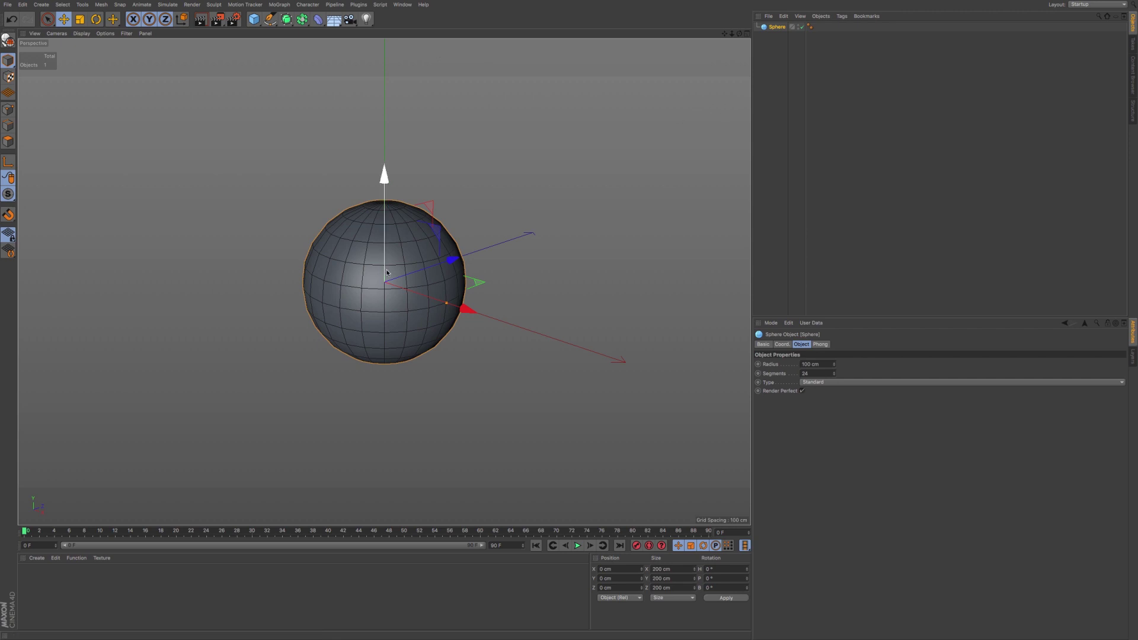
{"action": "left_click", "coordinate": [318, 19]}
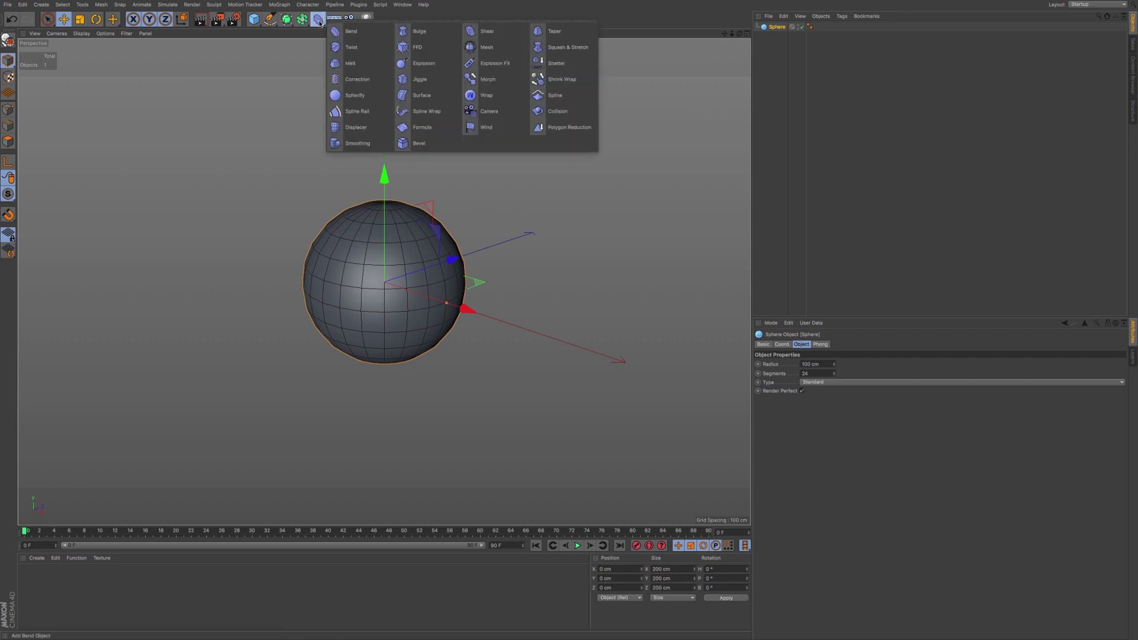
{"action": "left_click", "coordinate": [542, 83]}
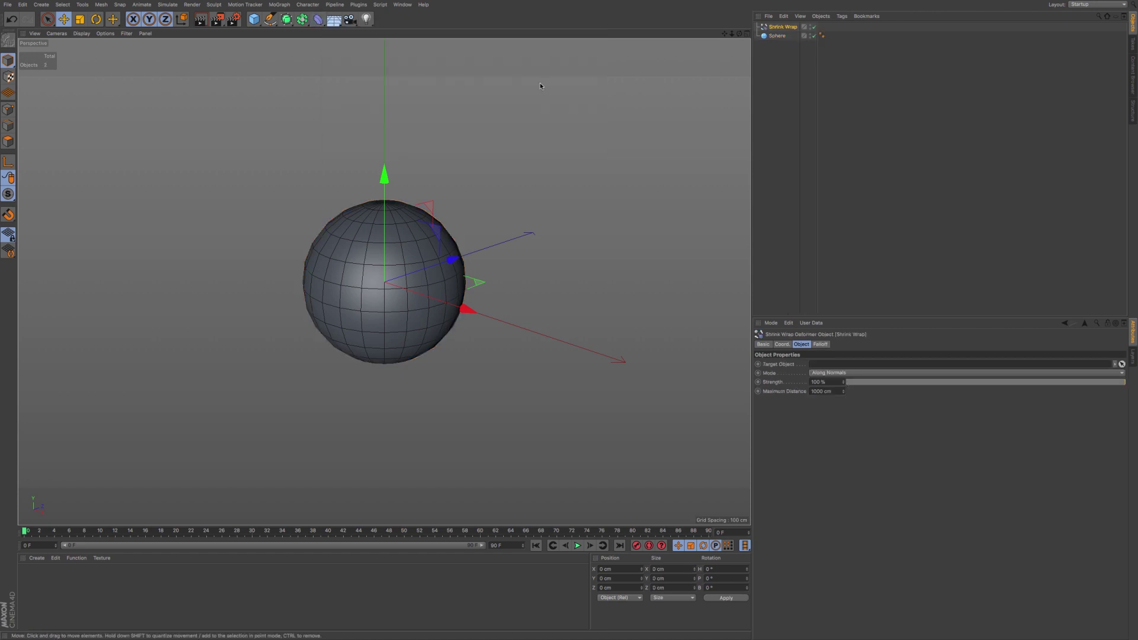
{"action": "left_click", "coordinate": [778, 36]}
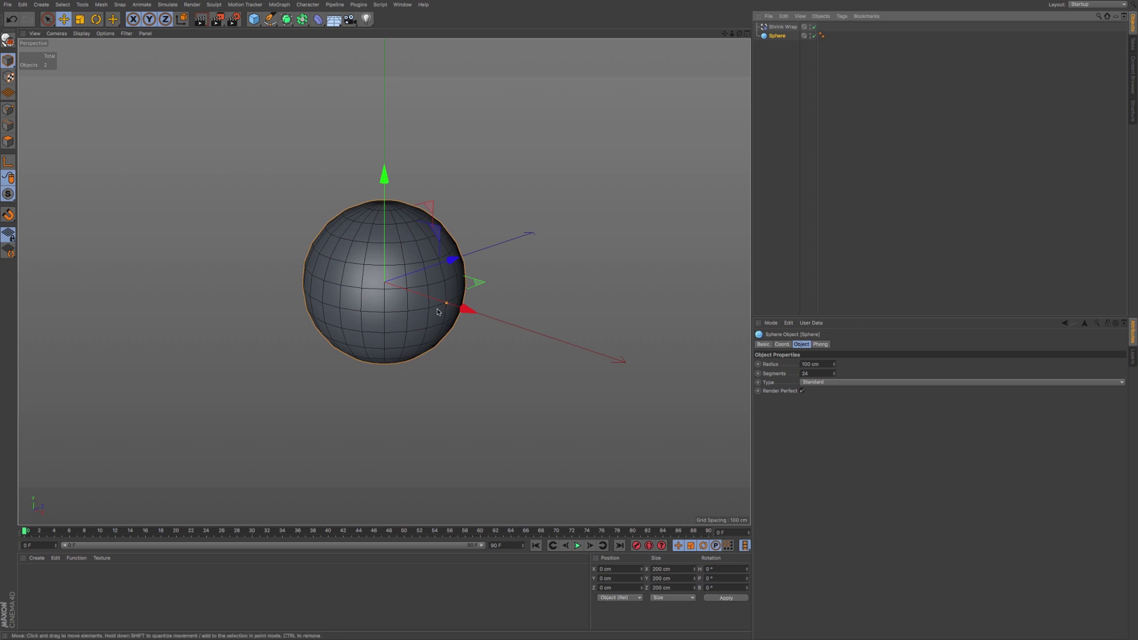
{"action": "key", "text": "F4"}
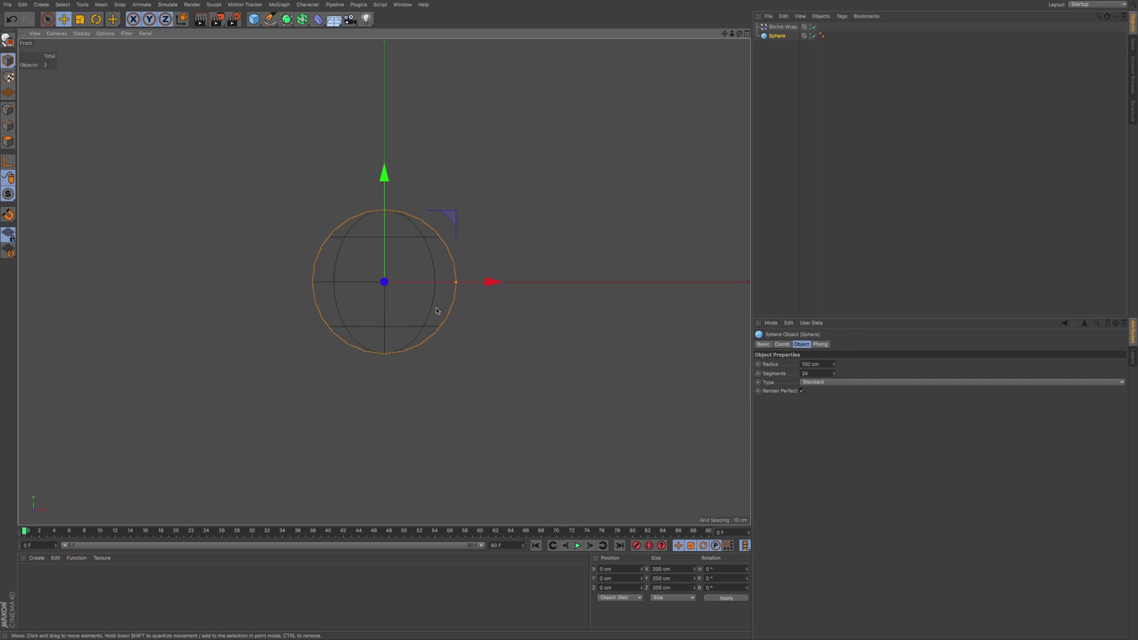
Step: Switch to the Model layout with the Polygon Pen in Points mode, zoomed on the sphere
{"action": "left_click", "coordinate": [781, 71]}
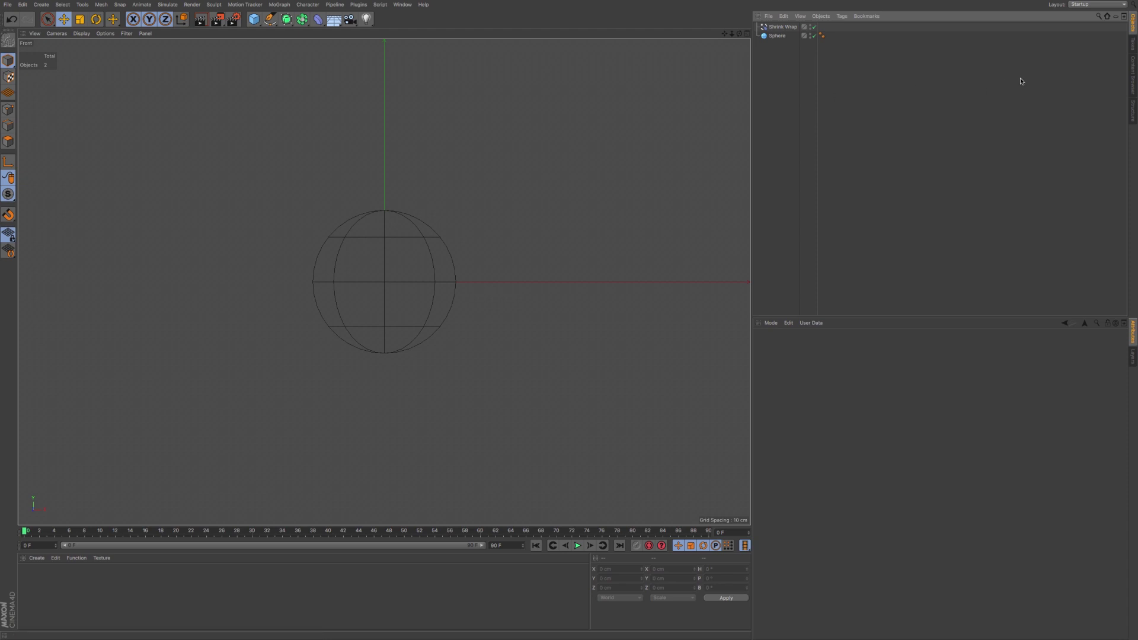
{"action": "left_click", "coordinate": [1089, 5]}
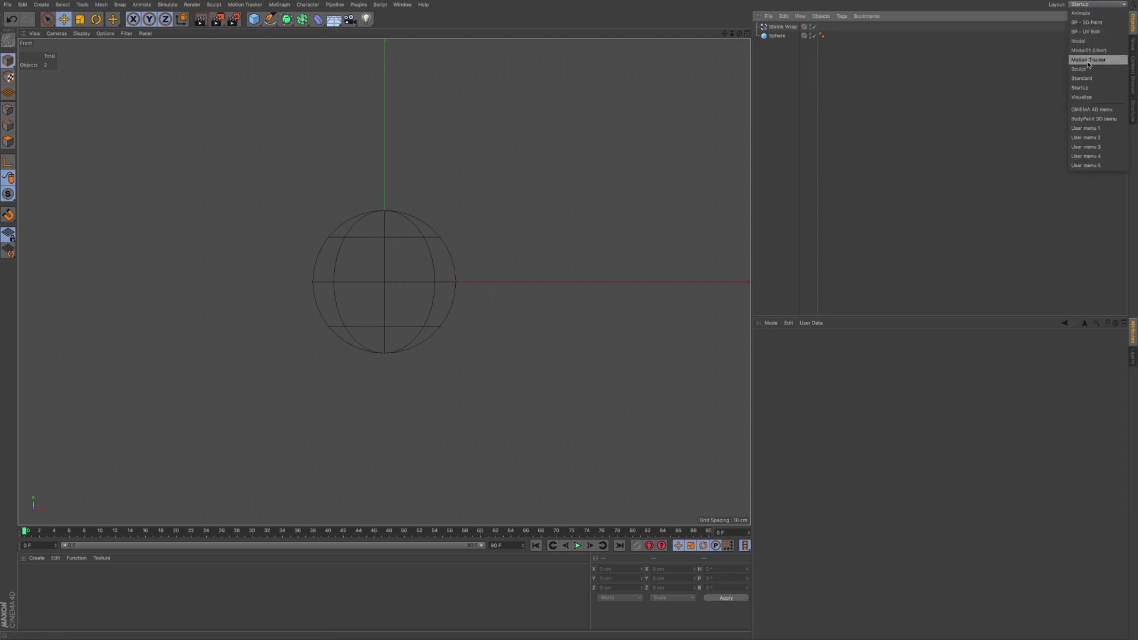
{"action": "left_click", "coordinate": [1087, 42]}
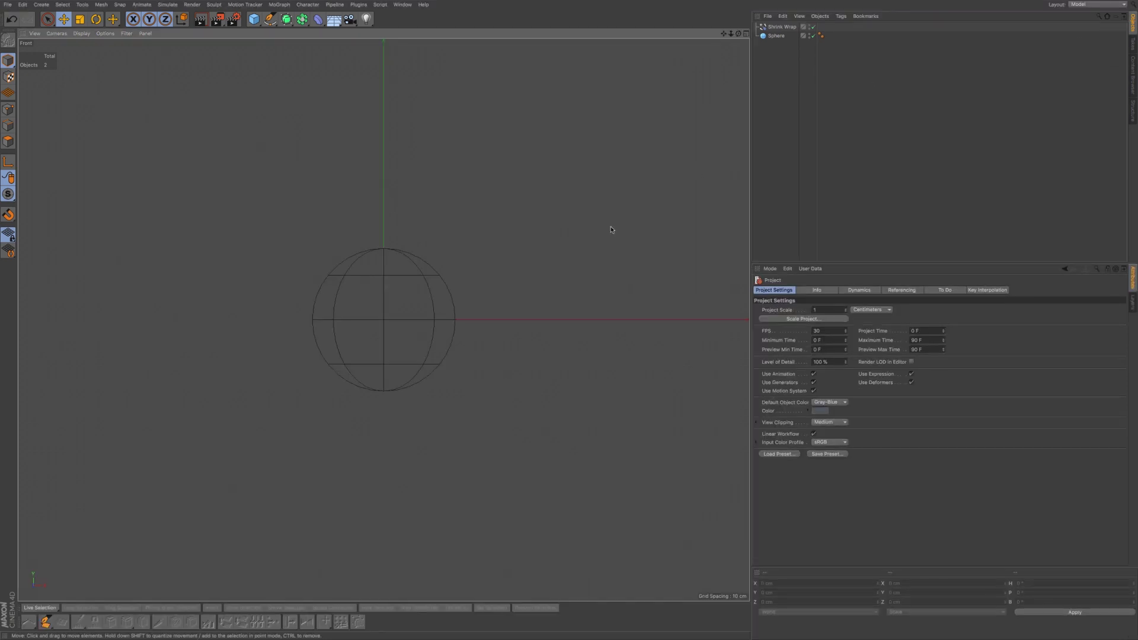
{"action": "left_click", "coordinate": [46, 622]}
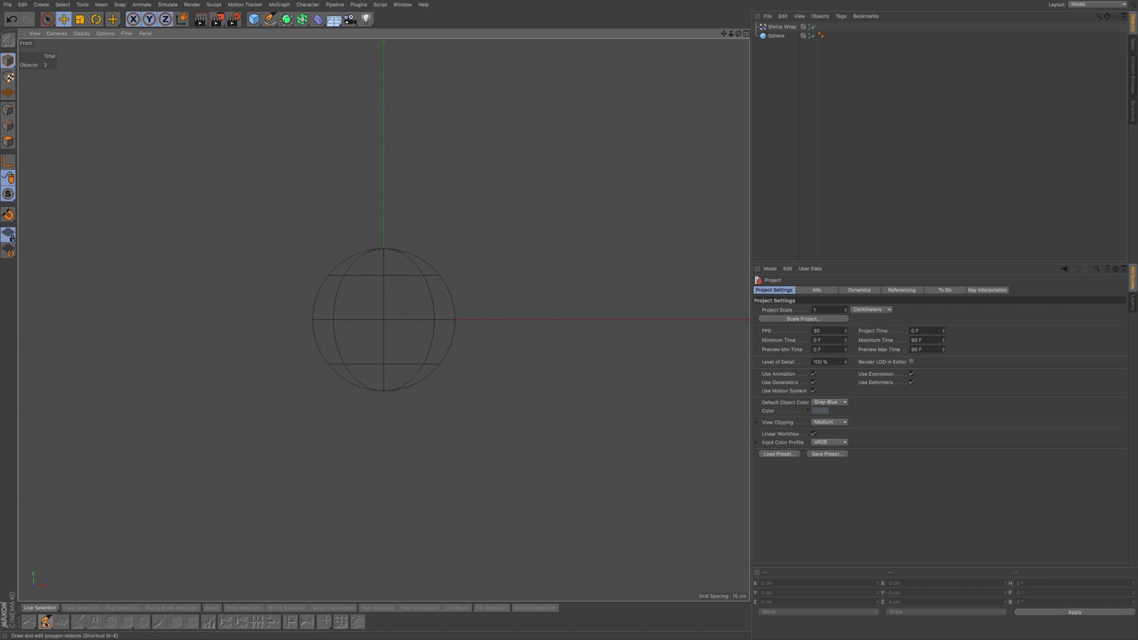
{"action": "left_click", "coordinate": [45, 622]}
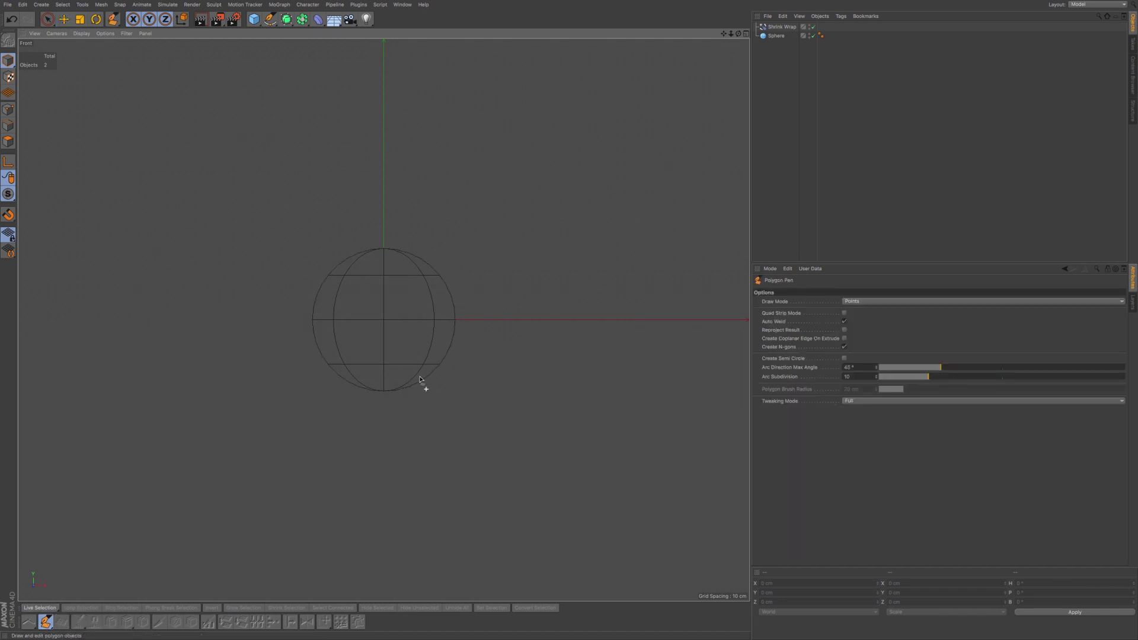
{"action": "scroll", "coordinate": [393, 322], "scroll_direction": "up", "scroll_amount": 8}
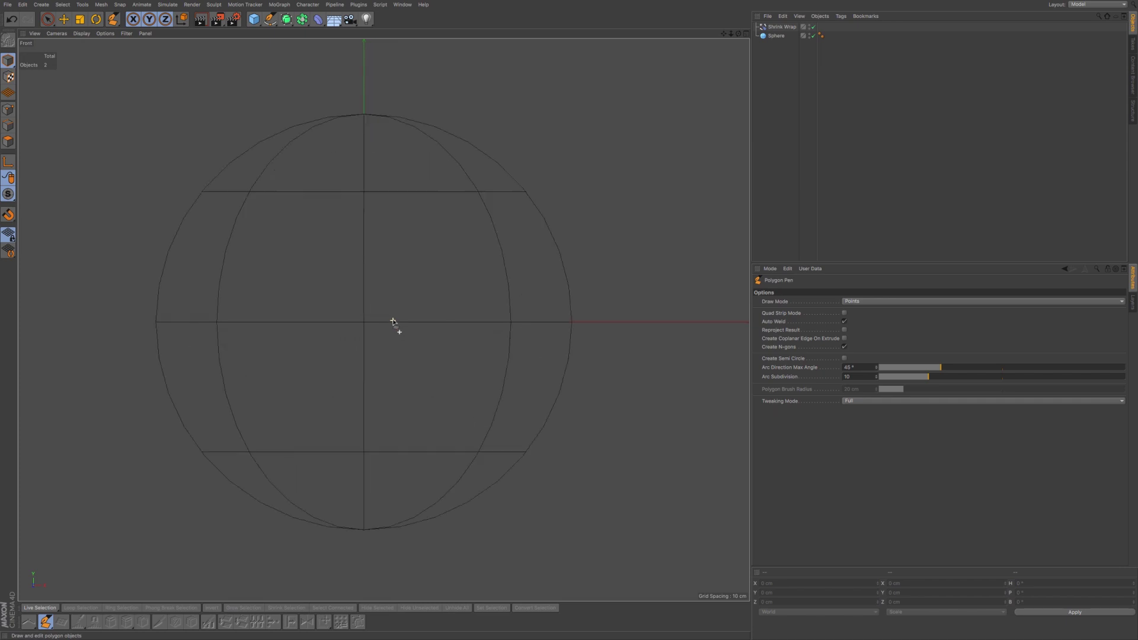
{"action": "scroll", "coordinate": [393, 321], "scroll_direction": "up", "scroll_amount": 2}
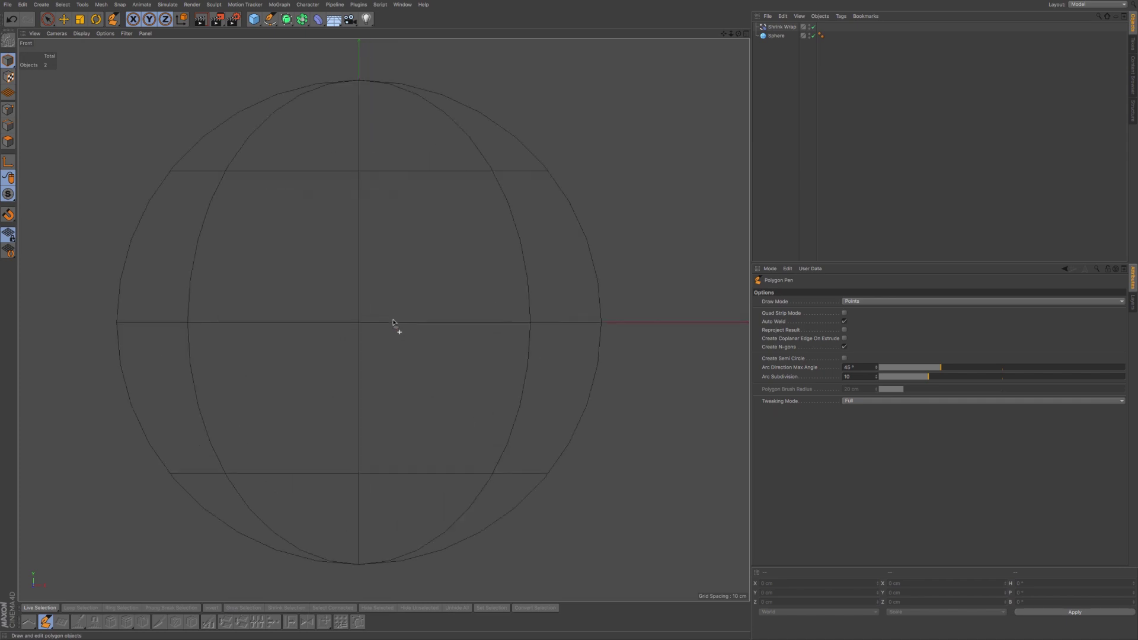
Step: Draw the first four-point quad of the eye loop in front of the sphere
{"action": "left_click", "coordinate": [372, 261]}
{"action": "left_click", "coordinate": [391, 271]}
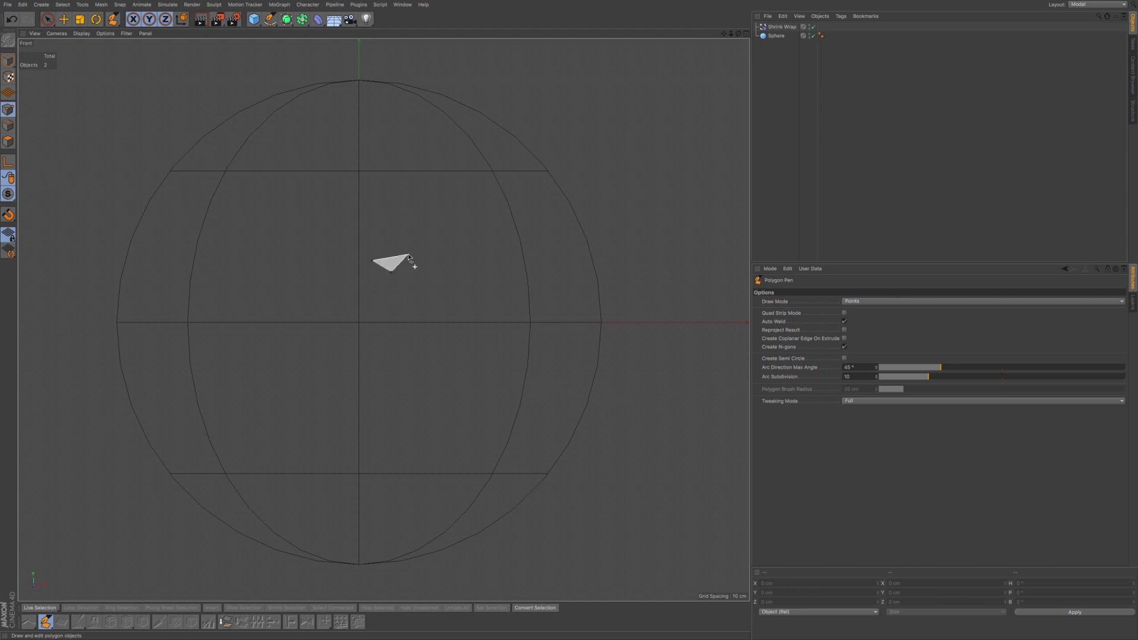
{"action": "left_click", "coordinate": [413, 253]}
{"action": "left_click", "coordinate": [391, 243]}
{"action": "left_click", "coordinate": [372, 262]}
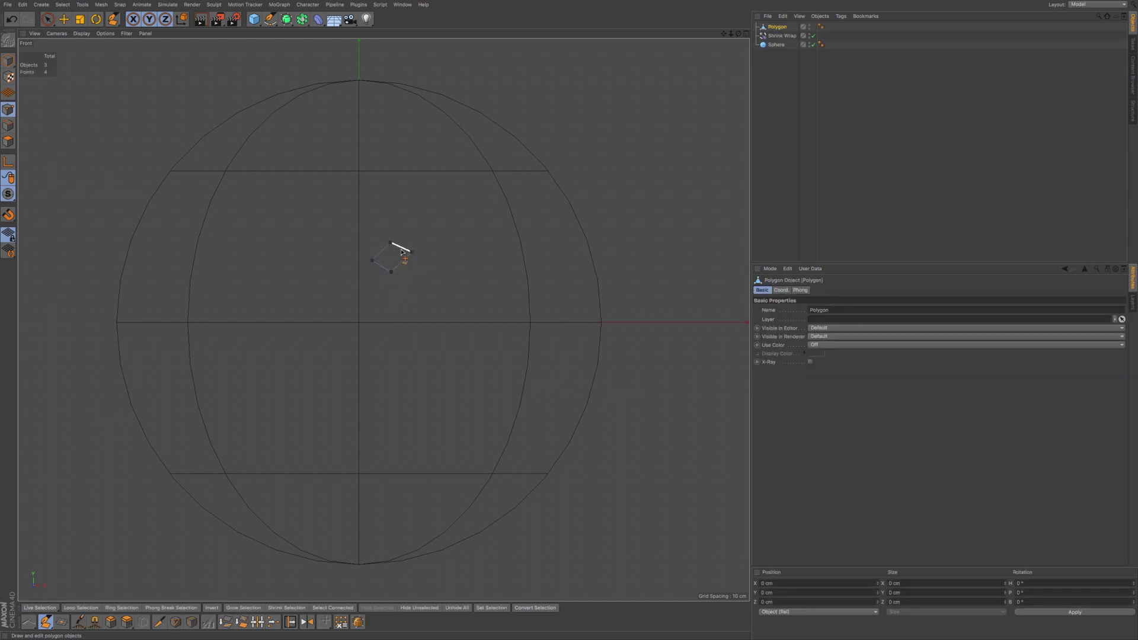
Step: Extrude two more quads to the right of the first and adjust their corners
{"action": "left_click_drag", "start_coordinate": [401, 249], "coordinate": [467, 237], "text": "ctrl"}
{"action": "left_click_drag", "start_coordinate": [464, 227], "coordinate": [468, 226]}
{"action": "left_click_drag", "start_coordinate": [467, 235], "coordinate": [495, 254], "text": "ctrl"}
{"action": "left_click_drag", "start_coordinate": [487, 262], "coordinate": [507, 290]}
{"action": "left_click_drag", "start_coordinate": [497, 248], "coordinate": [500, 252]}
Step: Extrude quads from the lower and left edges to close the ring, then tweak the vertices
{"action": "left_click_drag", "start_coordinate": [473, 295], "coordinate": [509, 289], "text": "ctrl"}
{"action": "left_click_drag", "start_coordinate": [403, 300], "coordinate": [391, 273], "text": "ctrl"}
{"action": "left_click_drag", "start_coordinate": [371, 259], "coordinate": [368, 268]}
{"action": "left_click_drag", "start_coordinate": [484, 283], "coordinate": [394, 240]}
{"action": "left_click_drag", "start_coordinate": [463, 246], "coordinate": [461, 249]}
Step: Extrude an outer quad leftward toward the centre line and straighten its left edge
{"action": "left_click_drag", "start_coordinate": [392, 237], "coordinate": [392, 234]}
{"action": "left_click_drag", "start_coordinate": [379, 288], "coordinate": [362, 311], "text": "ctrl"}
{"action": "left_click_drag", "start_coordinate": [358, 270], "coordinate": [360, 268]}
{"action": "left_click_drag", "start_coordinate": [361, 312], "coordinate": [358, 311]}
{"action": "left_click_drag", "start_coordinate": [360, 269], "coordinate": [358, 269]}
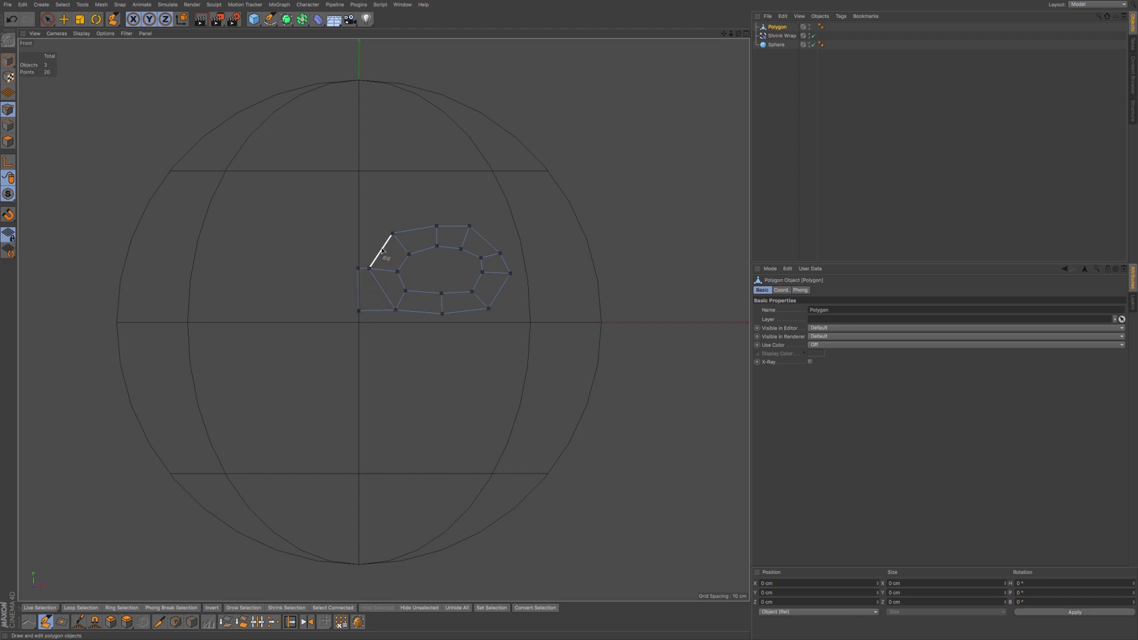
{"action": "left_click_drag", "start_coordinate": [379, 248], "coordinate": [535, 274]}
Step: Extend the outer ring with quads below and to the right, adjusting an upper vertex
{"action": "left_click_drag", "start_coordinate": [508, 317], "coordinate": [356, 324]}
{"action": "left_click_drag", "start_coordinate": [521, 297], "coordinate": [537, 326], "text": "ctrl"}
{"action": "left_click_drag", "start_coordinate": [562, 270], "coordinate": [573, 247]}
{"action": "left_click_drag", "start_coordinate": [550, 300], "coordinate": [535, 329], "text": "ctrl"}
{"action": "left_click_drag", "start_coordinate": [473, 195], "coordinate": [395, 194]}
{"action": "left_click", "coordinate": [48, 21]}
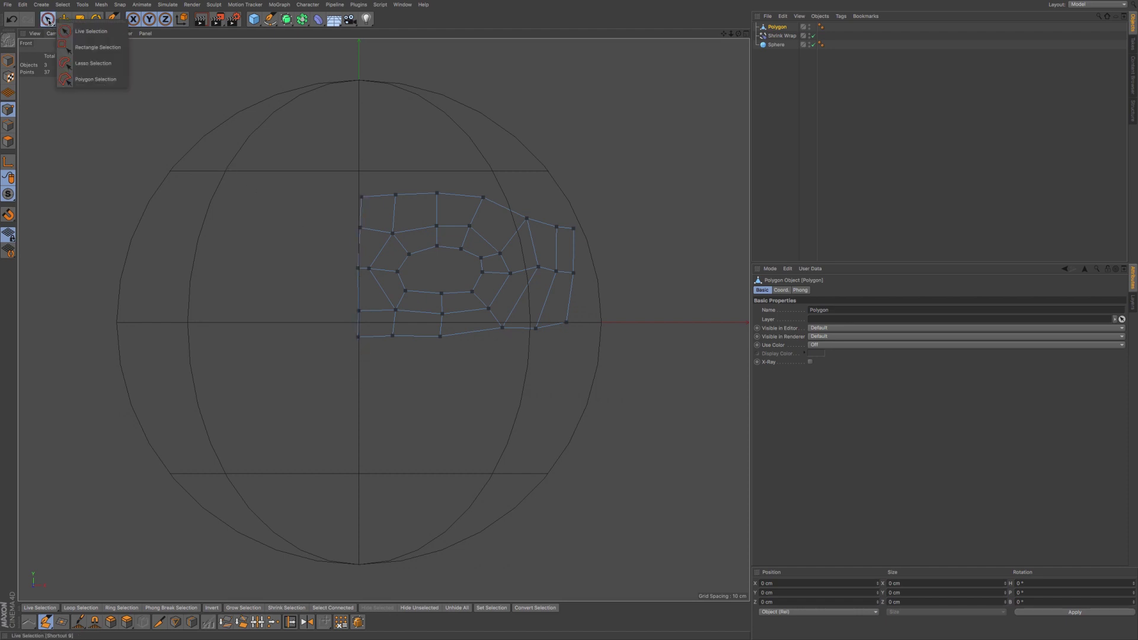
Step: Box-select the left-edge points and set their world X to 0 with Set Point Value
{"action": "left_click", "coordinate": [89, 47]}
{"action": "left_click_drag", "start_coordinate": [339, 177], "coordinate": [364, 360]}
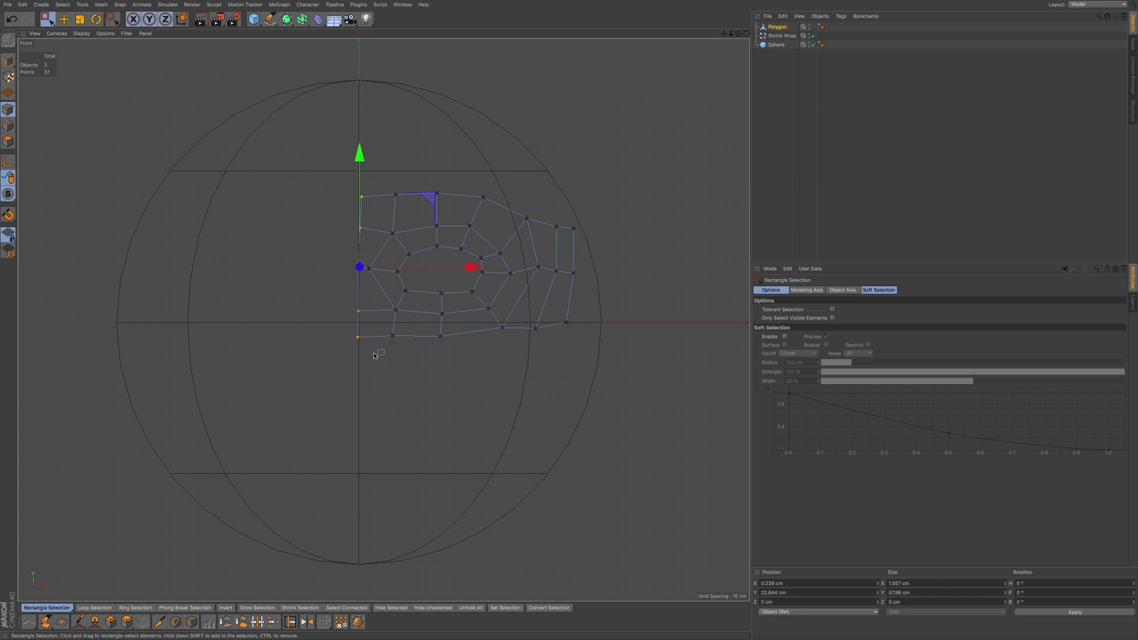
{"action": "right_click", "coordinate": [378, 357]}
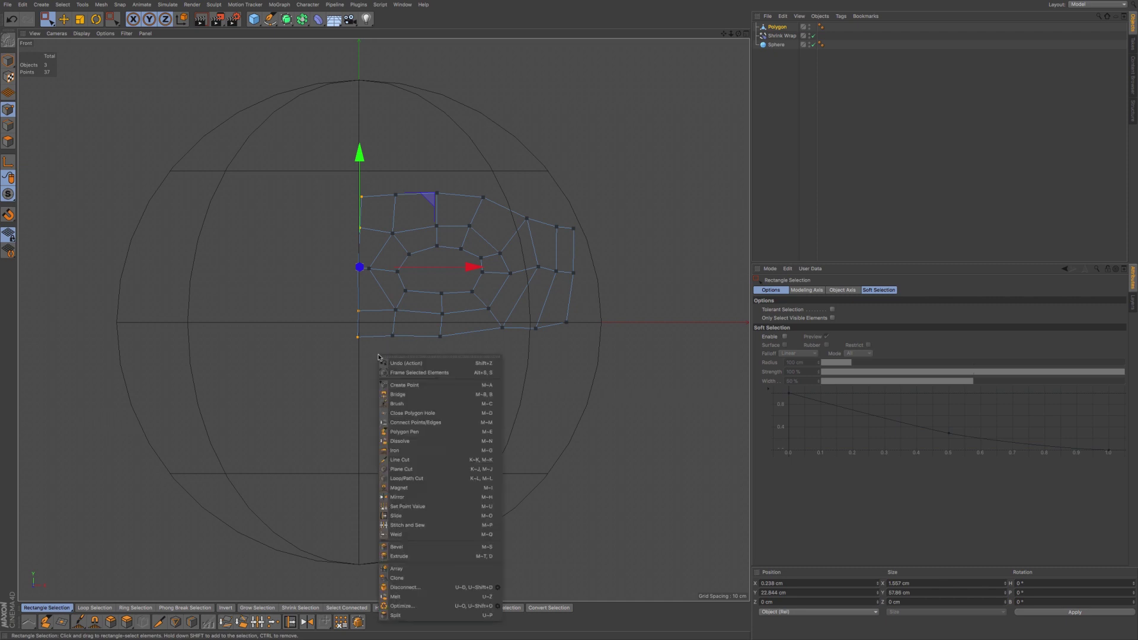
{"action": "left_click", "coordinate": [463, 507]}
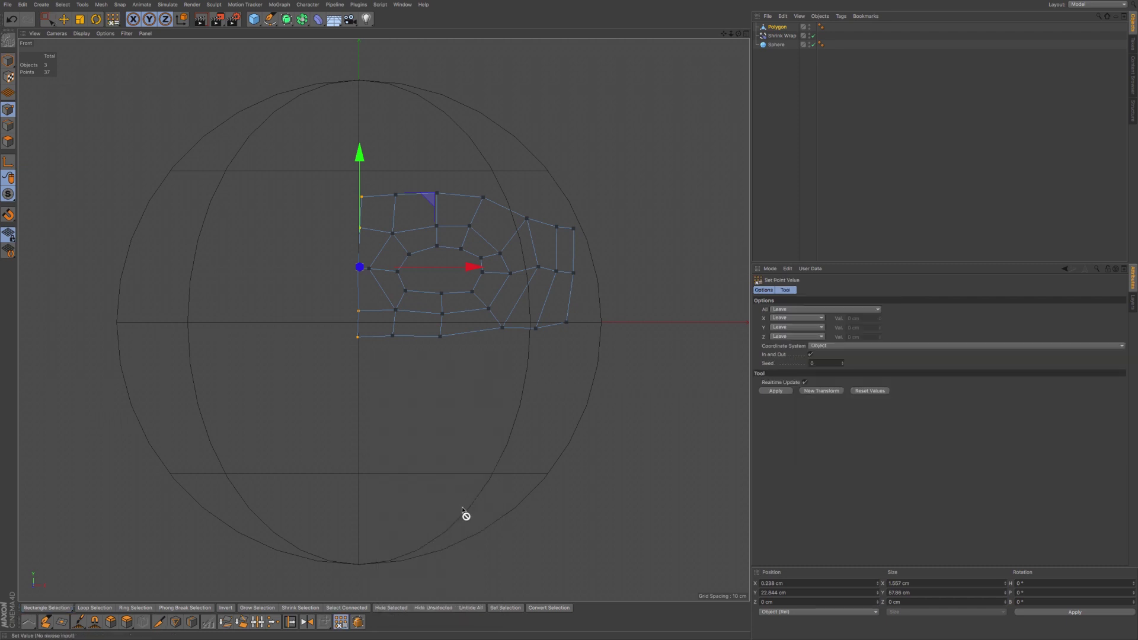
{"action": "left_click", "coordinate": [782, 321]}
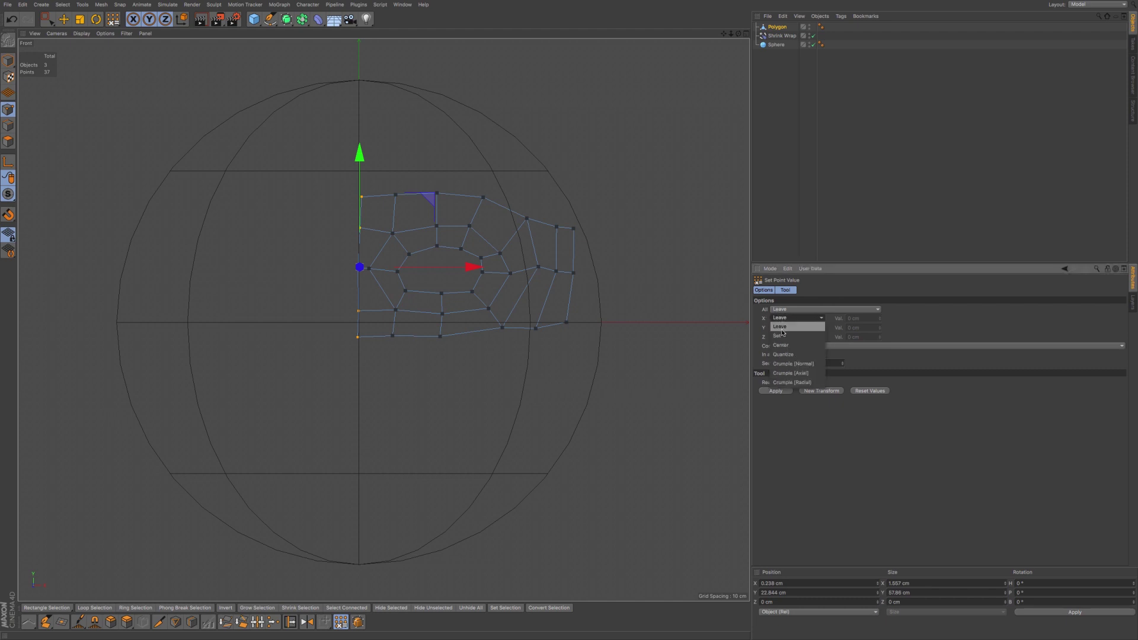
{"action": "left_click", "coordinate": [781, 336]}
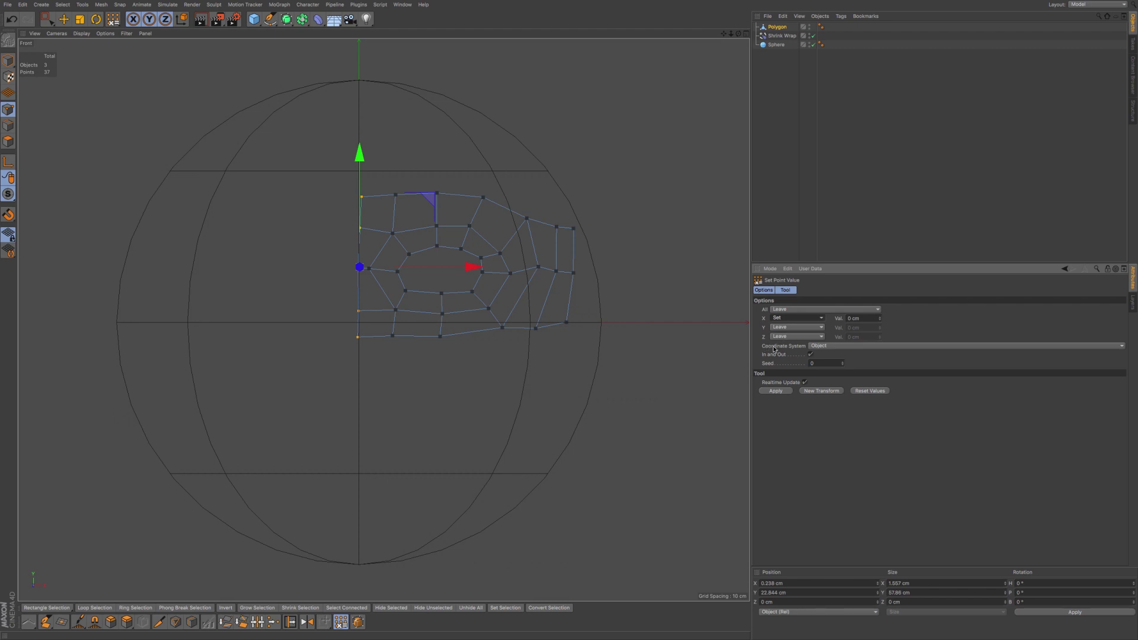
{"action": "left_click", "coordinate": [809, 346]}
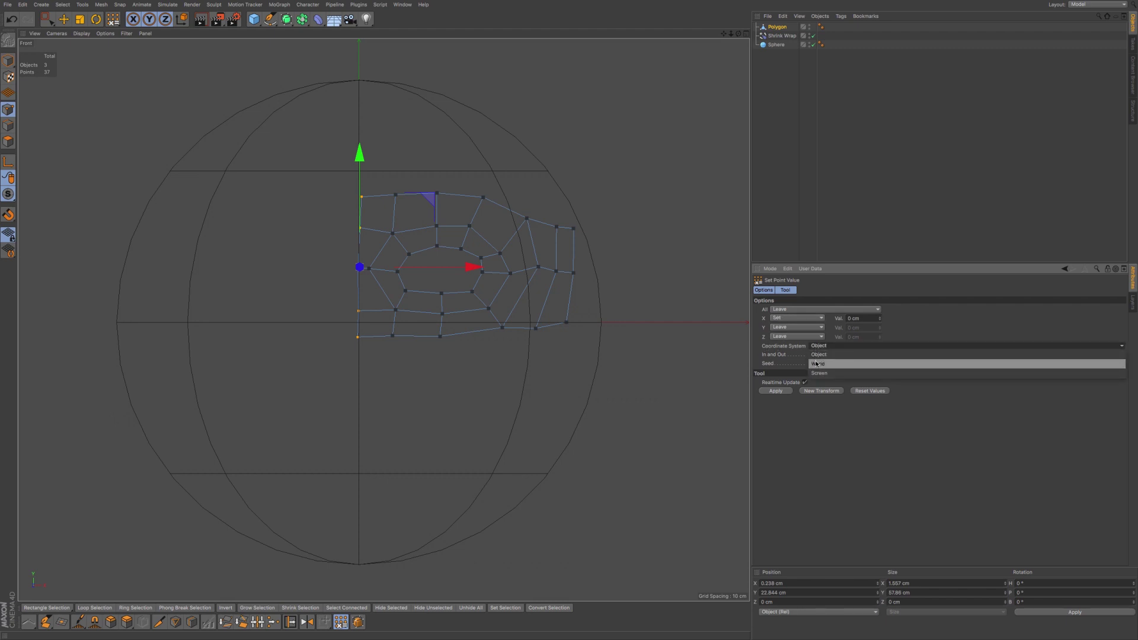
{"action": "left_click", "coordinate": [807, 363]}
{"action": "left_click", "coordinate": [776, 391]}
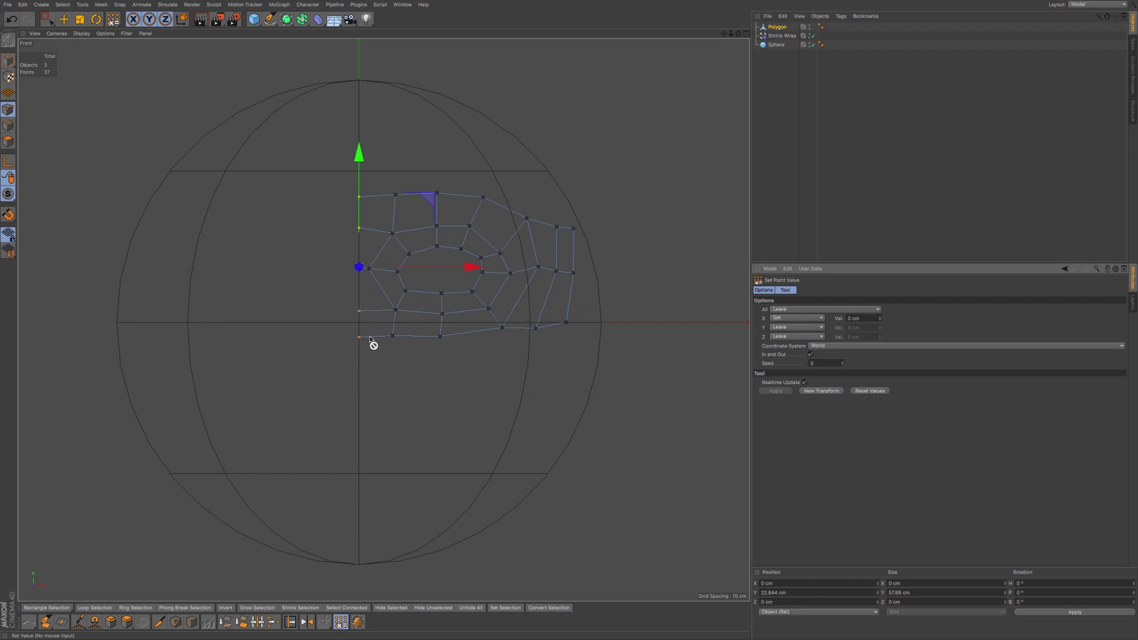
Step: Add a Symmetry object and put the Polygon mesh under it to mirror the eye
{"action": "left_click", "coordinate": [303, 21]}
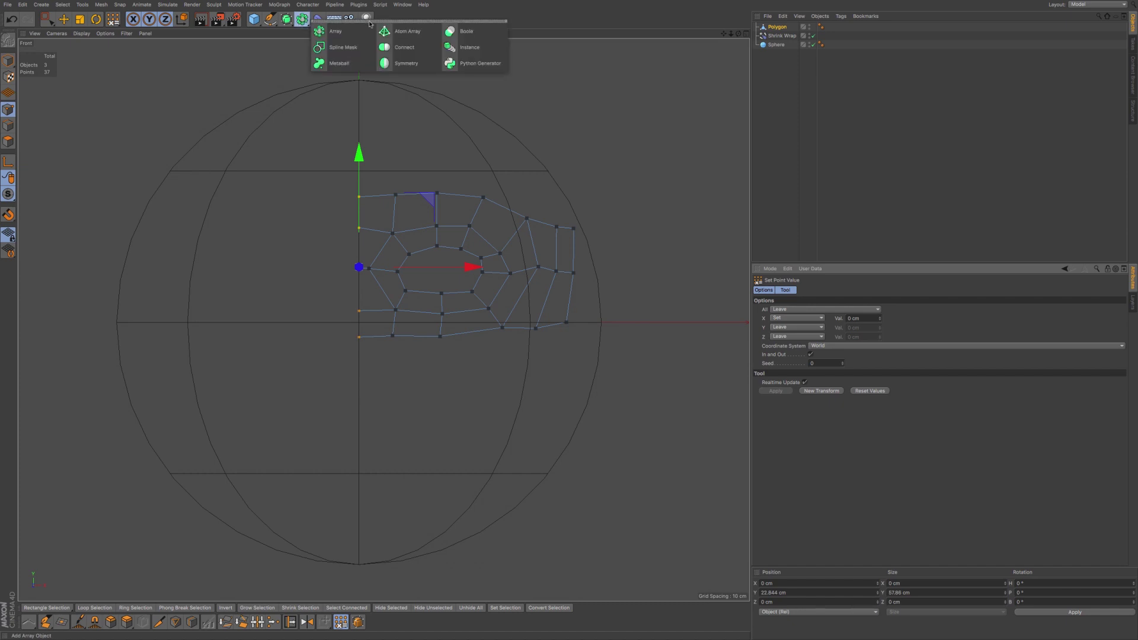
{"action": "left_click", "coordinate": [395, 64]}
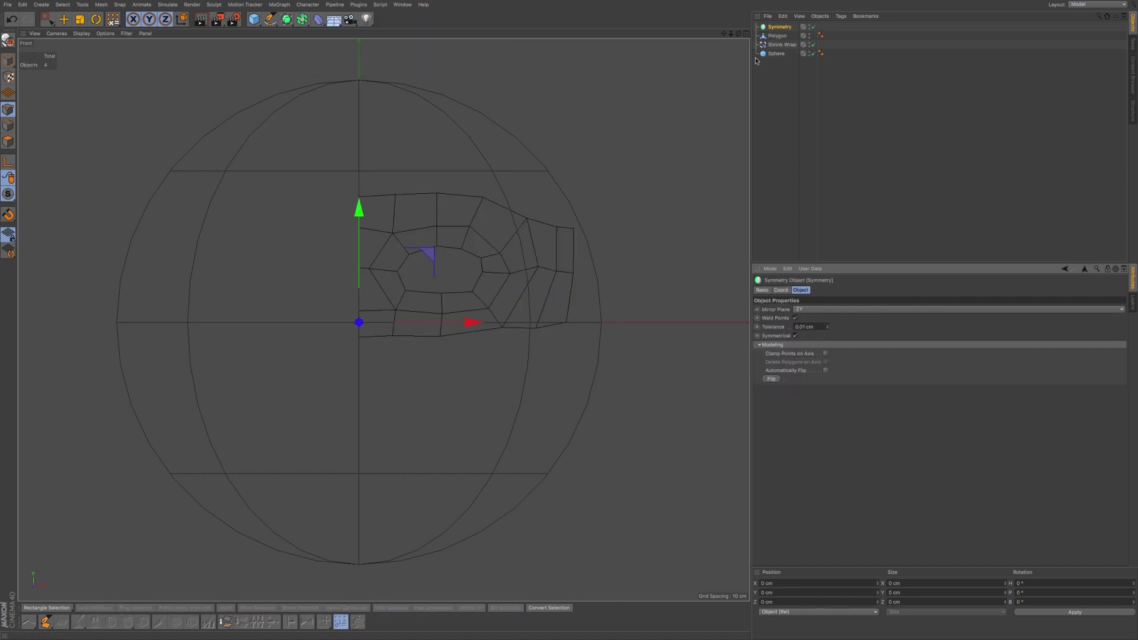
{"action": "left_click_drag", "start_coordinate": [778, 38], "coordinate": [779, 28]}
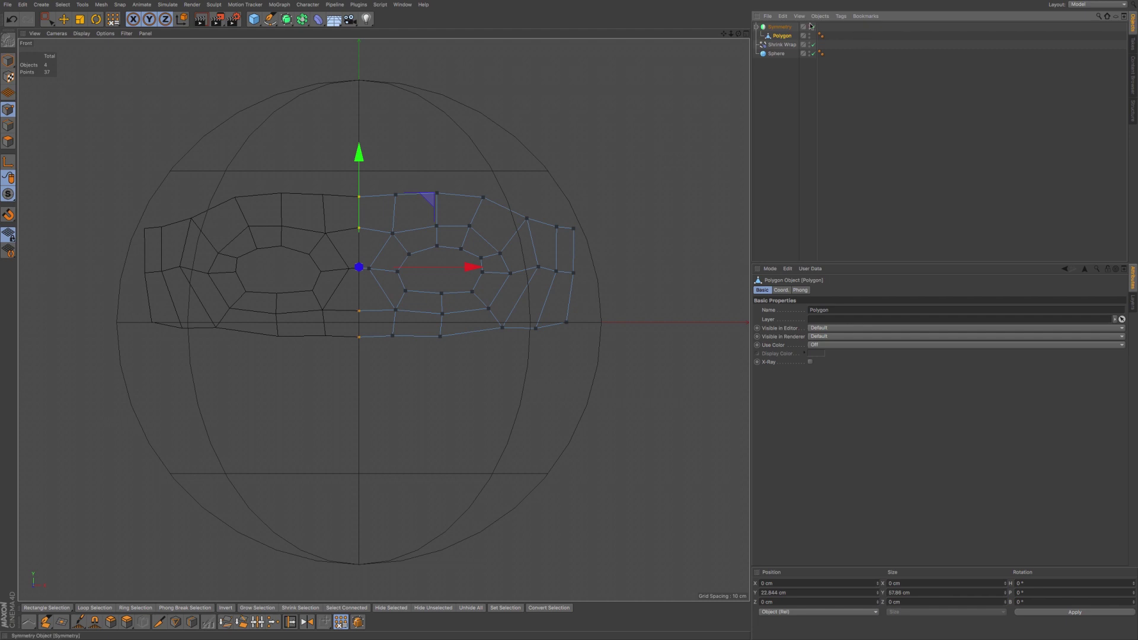
{"action": "left_click", "coordinate": [778, 28]}
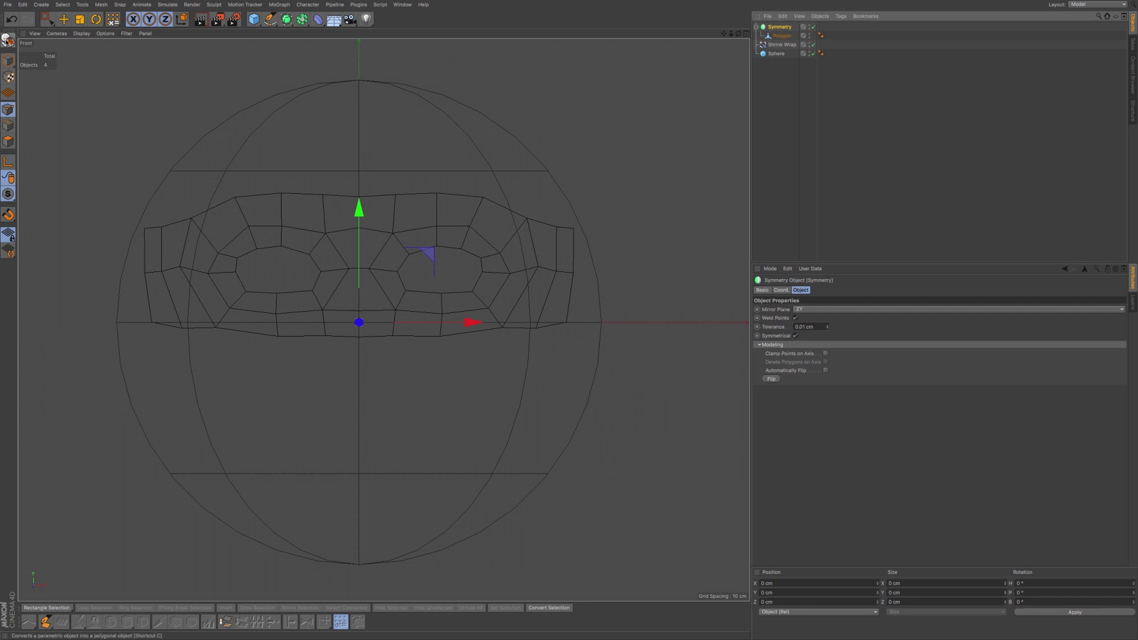
Step: Convert Symmetry to editable geometry, move the Polygon out below Sphere, and hide Sphere
{"action": "left_click", "coordinate": [8, 40]}
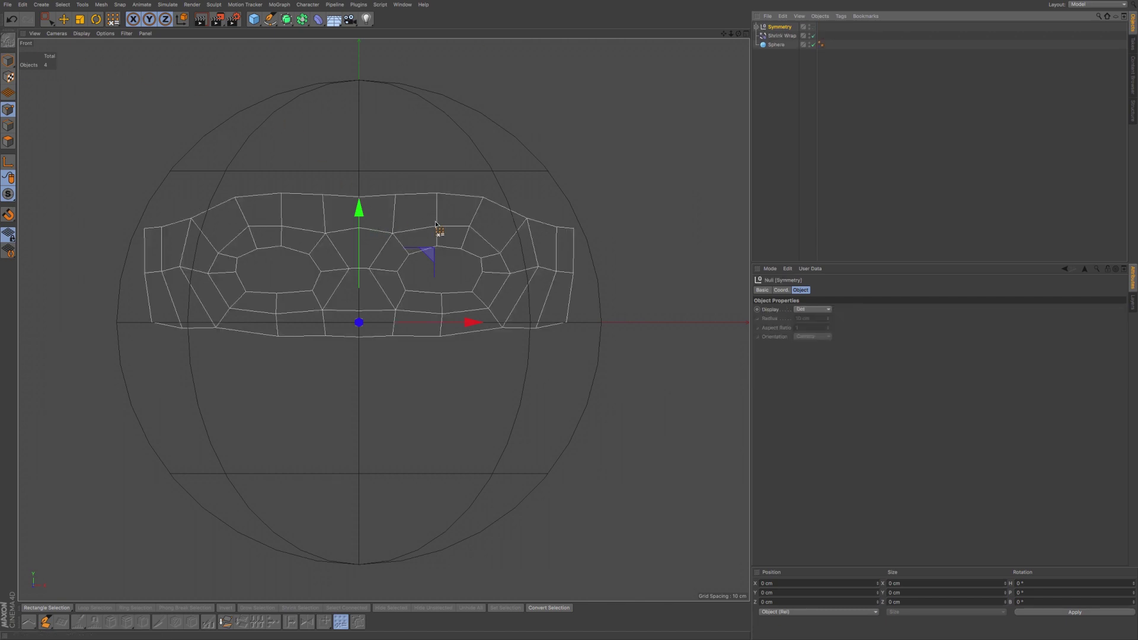
{"action": "key", "text": "F1"}
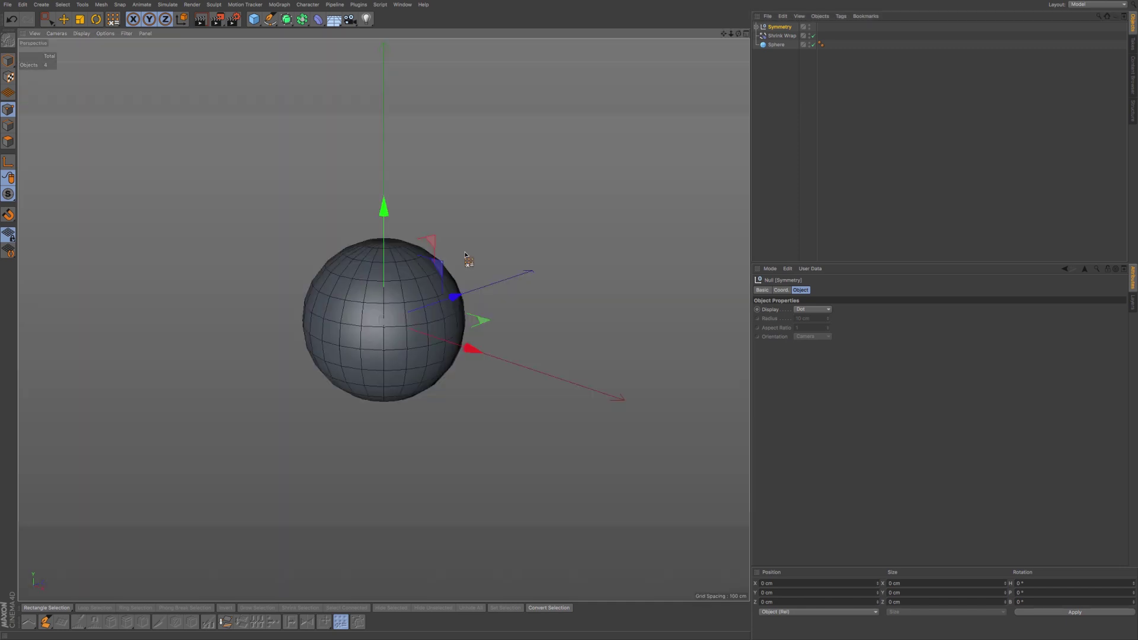
{"action": "left_click", "coordinate": [756, 27]}
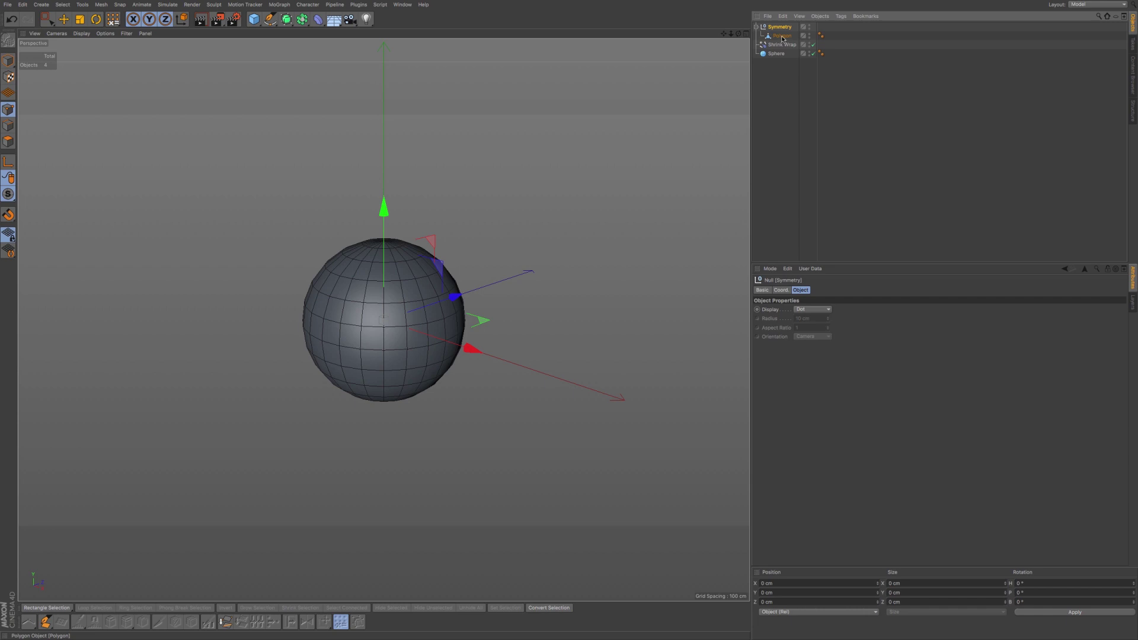
{"action": "left_click_drag", "start_coordinate": [782, 37], "coordinate": [778, 86]}
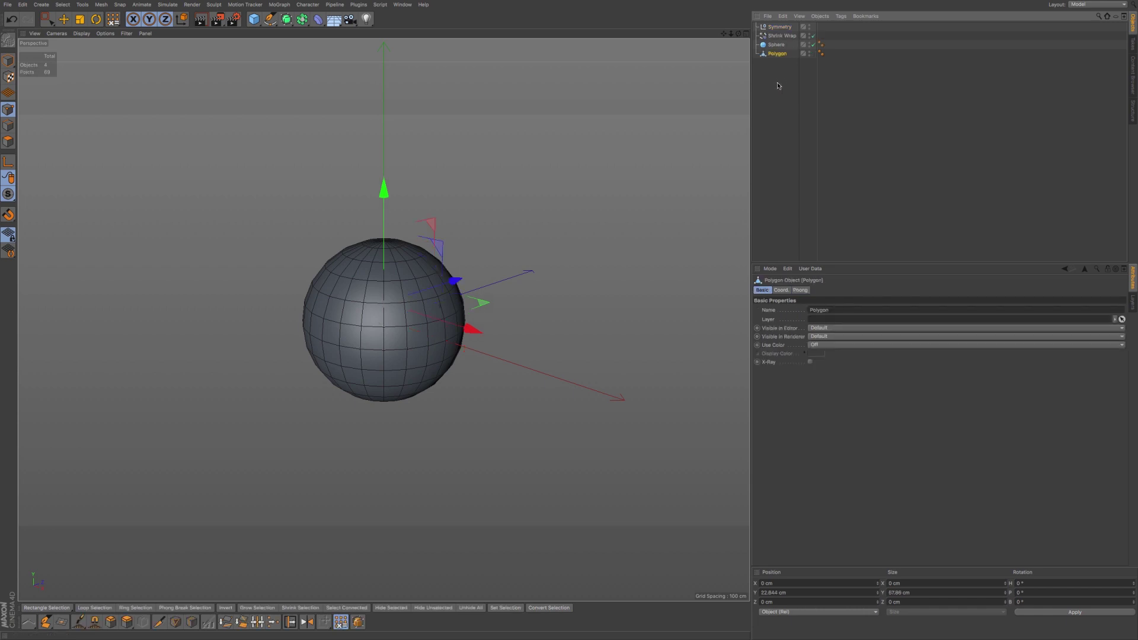
{"action": "left_click", "coordinate": [812, 45]}
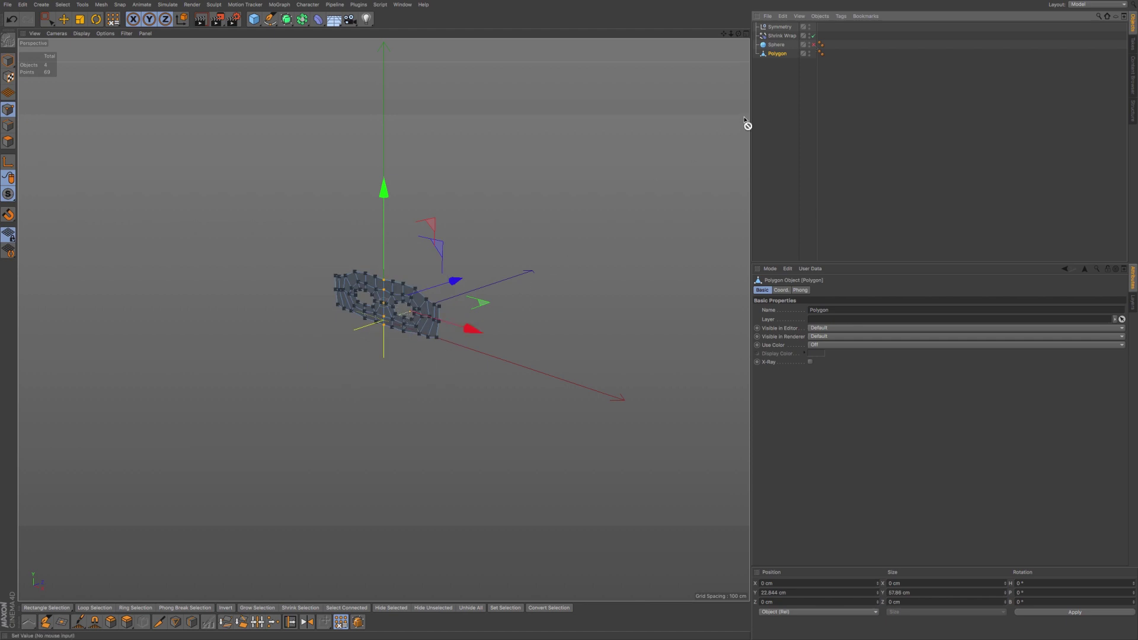
{"action": "left_click", "coordinate": [782, 29]}
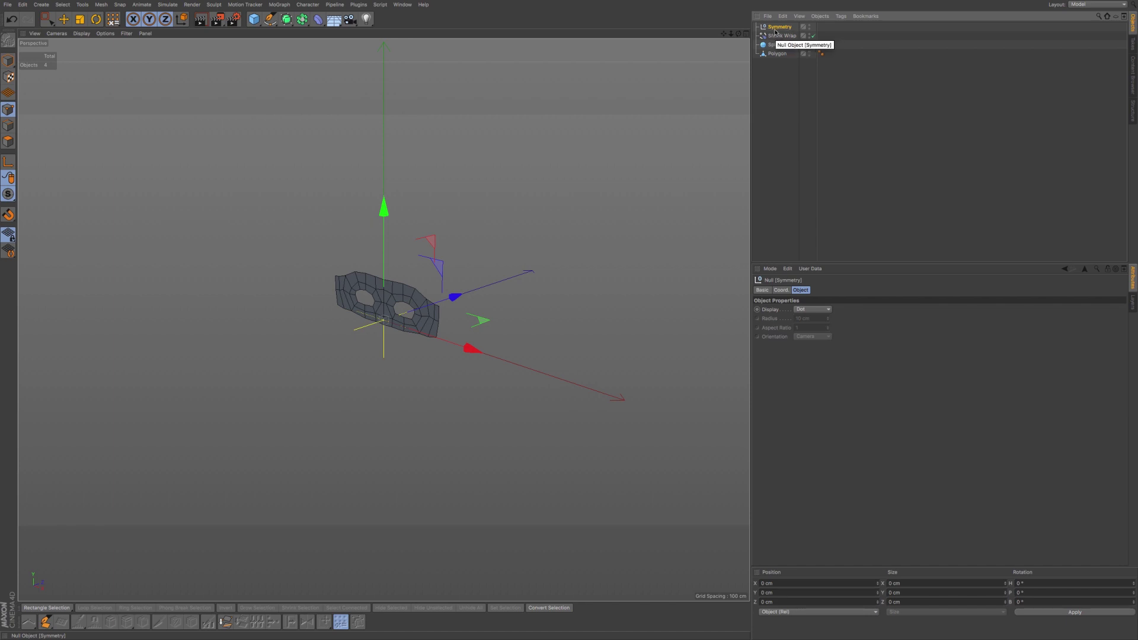
Step: Delete the Symmetry null, rename the Polygon to 'Eyes', and re-enable the Sphere
{"action": "key", "text": "Delete"}
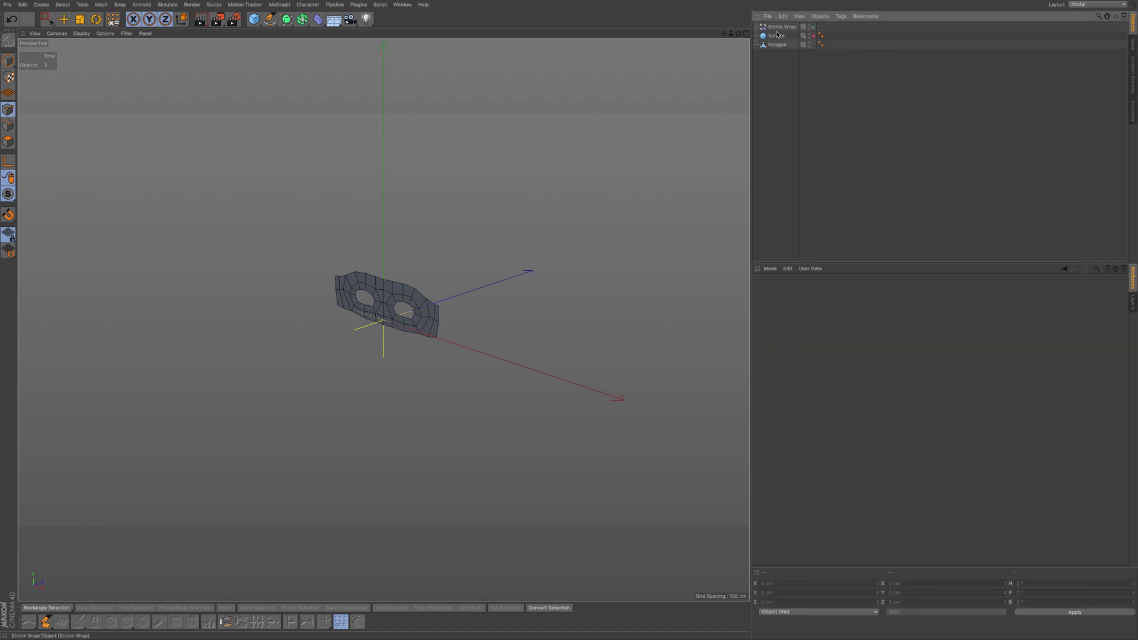
{"action": "double_click", "coordinate": [777, 45]}
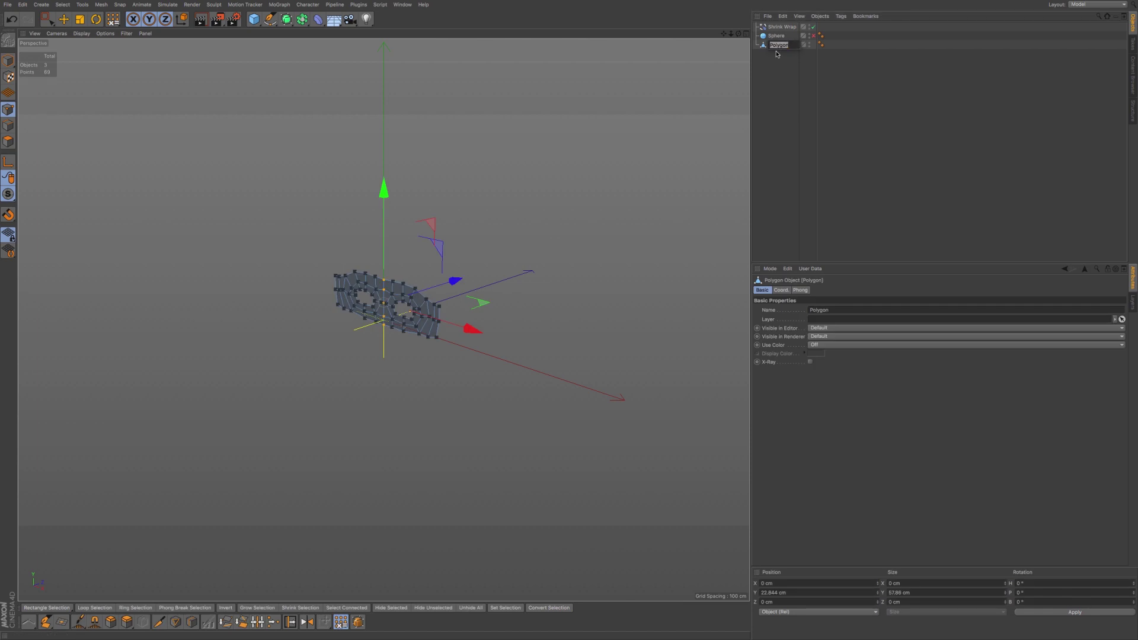
{"action": "type", "text": "Eyes"}
{"action": "key", "text": "Return"}
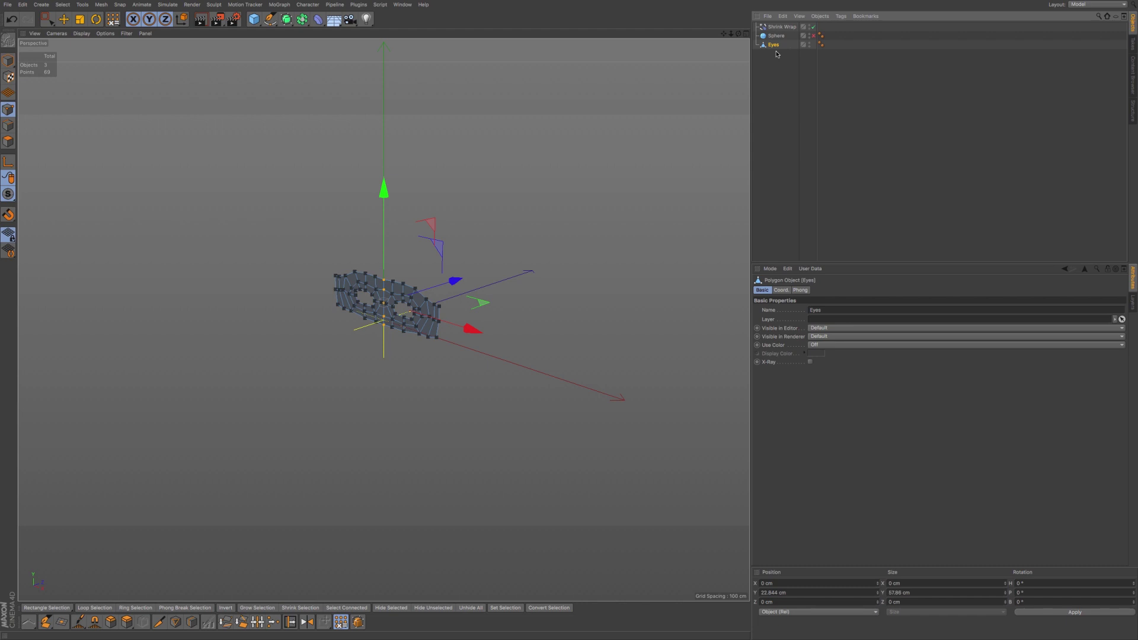
{"action": "left_click", "coordinate": [814, 36]}
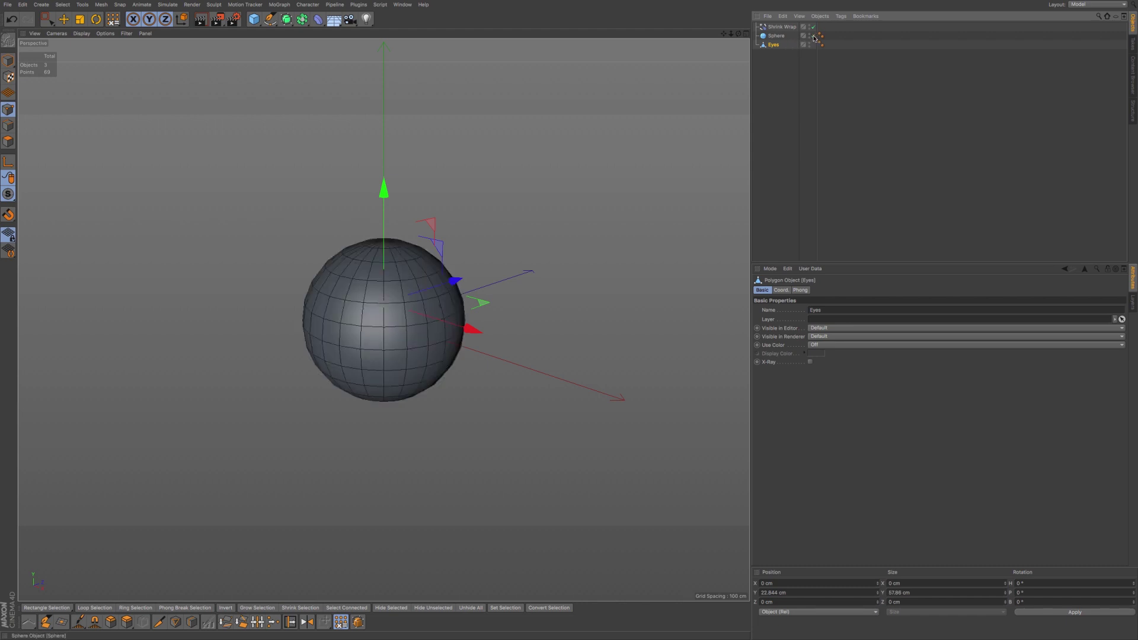
{"action": "left_click", "coordinate": [775, 36]}
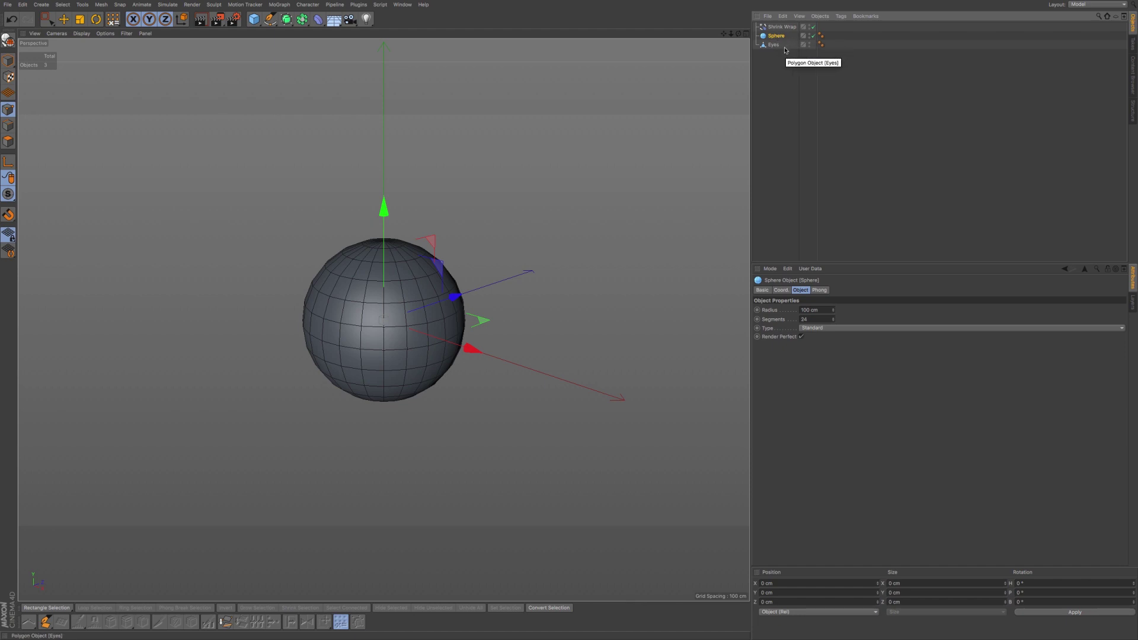
Step: Set Sphere as the Shrink Wrap target and nest the deformer under Eyes
{"action": "key", "text": "Up"}
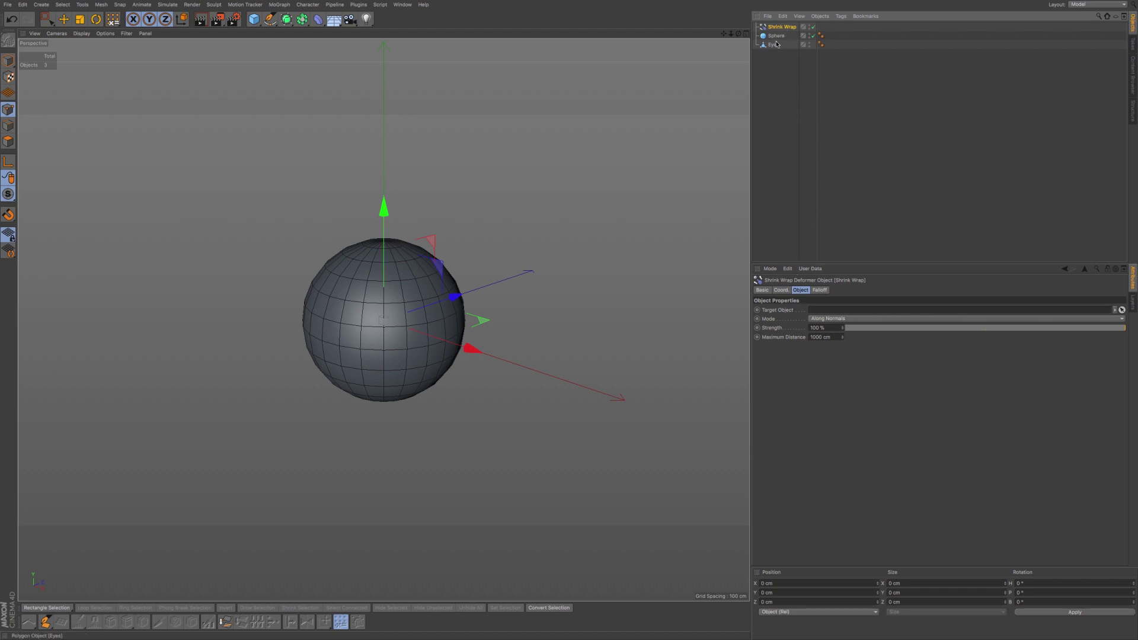
{"action": "left_click_drag", "start_coordinate": [775, 39], "coordinate": [820, 312]}
{"action": "left_click_drag", "start_coordinate": [781, 45], "coordinate": [772, 48]}
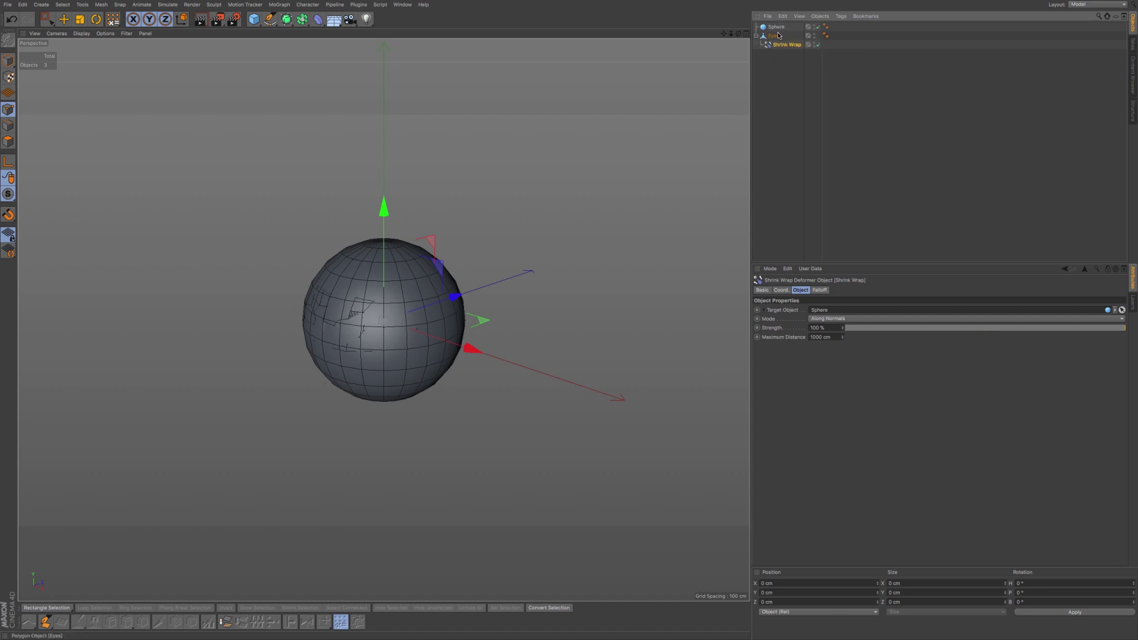
{"action": "left_click", "coordinate": [777, 28]}
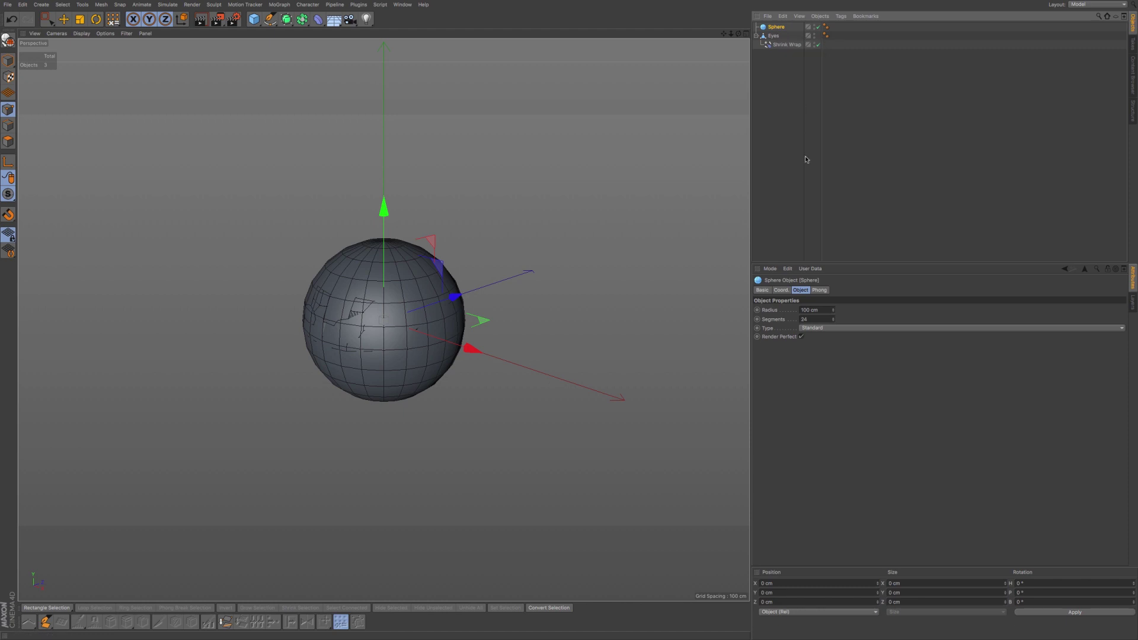
{"action": "left_click", "coordinate": [763, 290]}
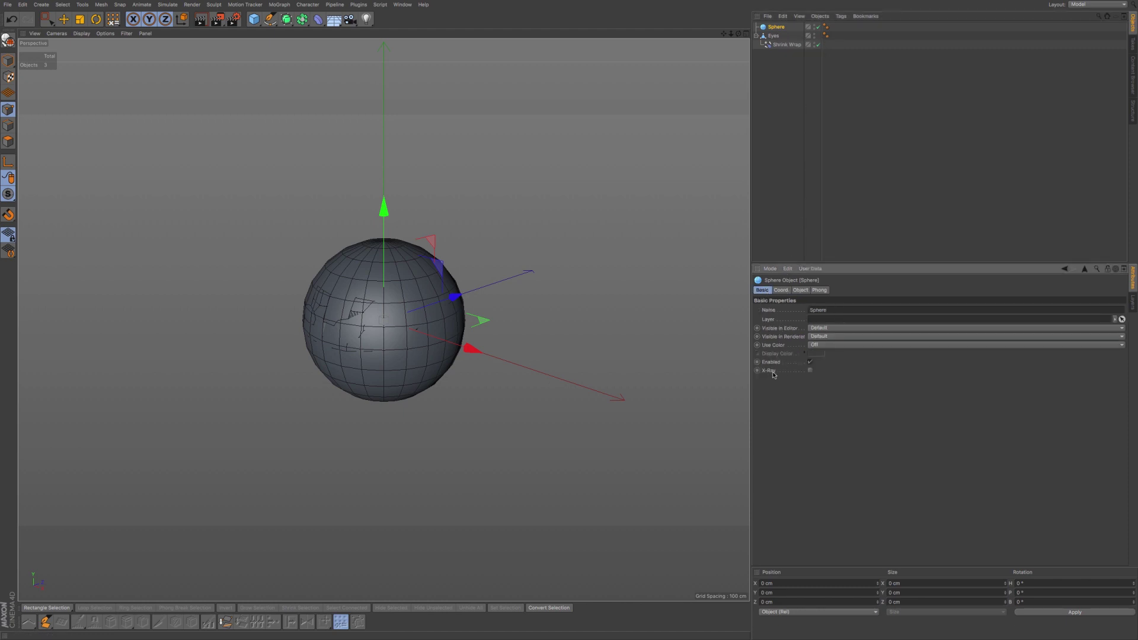
Step: Enable X-Ray on the Sphere and orbit to inspect the eye mask wrapped on it
{"action": "left_click", "coordinate": [810, 371]}
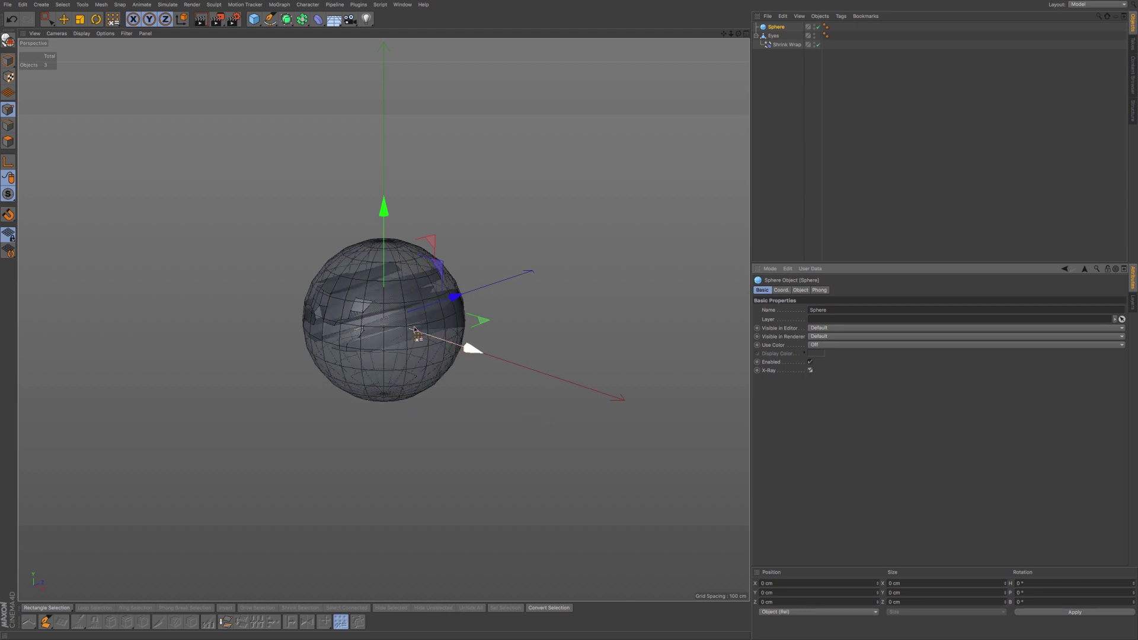
{"action": "scroll", "coordinate": [423, 354], "scroll_direction": "up", "scroll_amount": 5}
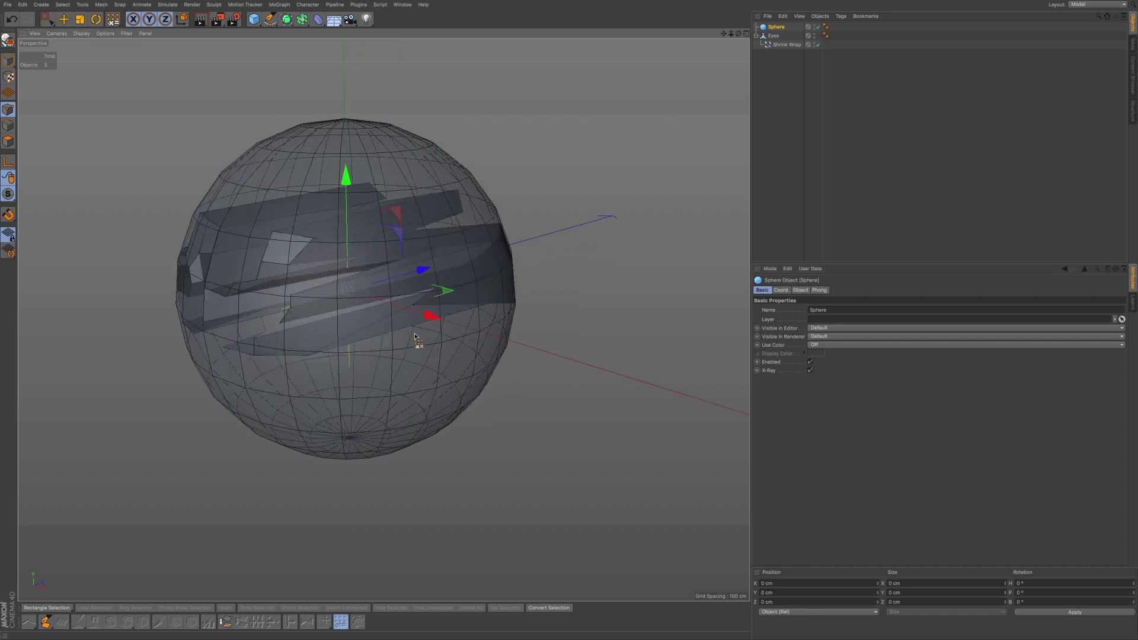
{"action": "left_click_drag", "start_coordinate": [421, 343], "coordinate": [450, 346], "text": "alt"}
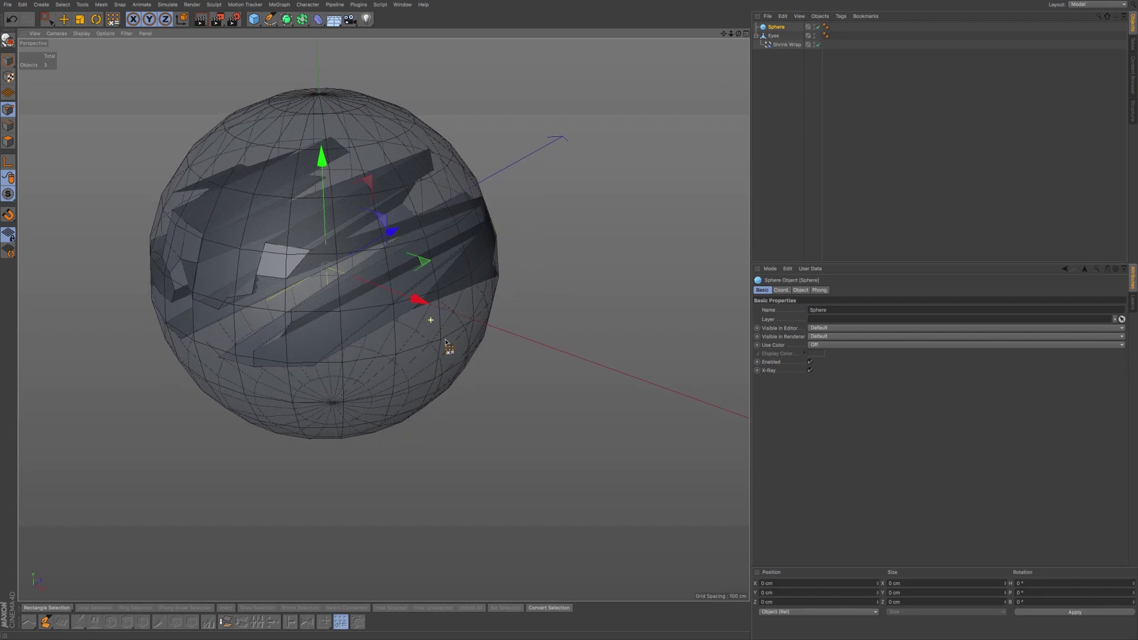
{"action": "left_click_drag", "start_coordinate": [421, 309], "coordinate": [463, 323], "text": "alt"}
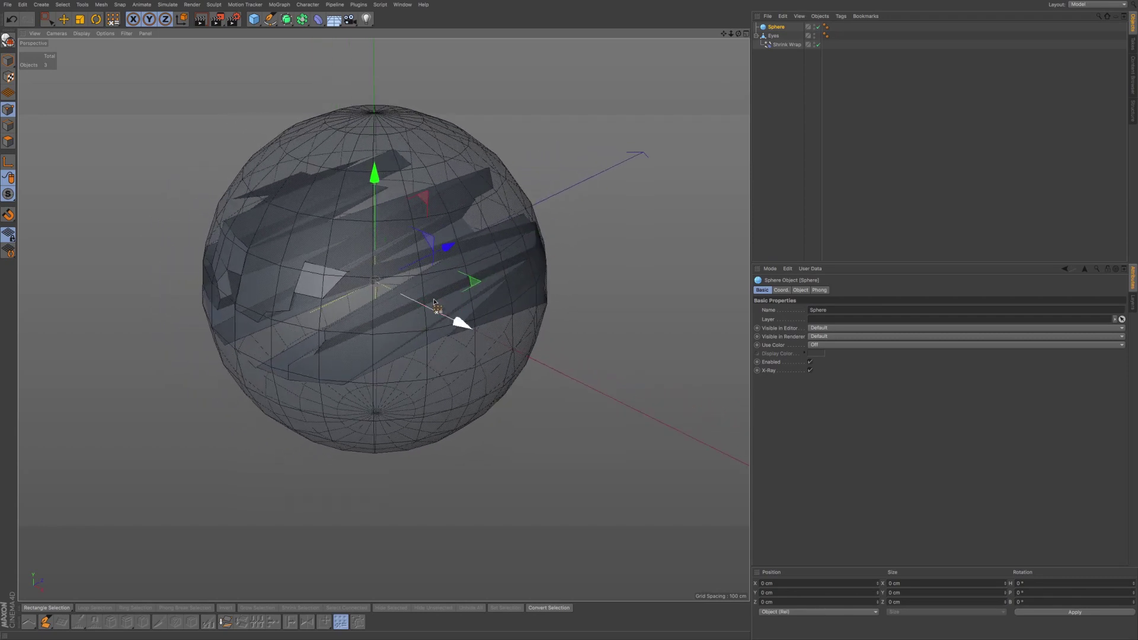
{"action": "left_click_drag", "start_coordinate": [447, 247], "coordinate": [448, 247], "text": "alt"}
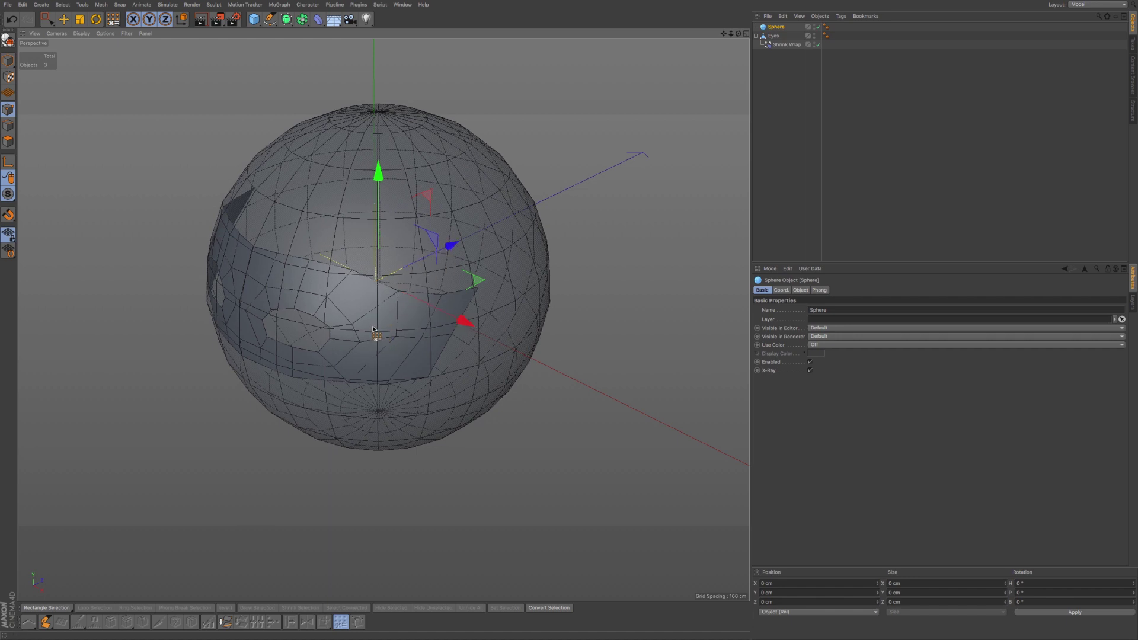
{"action": "left_click_drag", "start_coordinate": [355, 330], "coordinate": [456, 336], "text": "alt"}
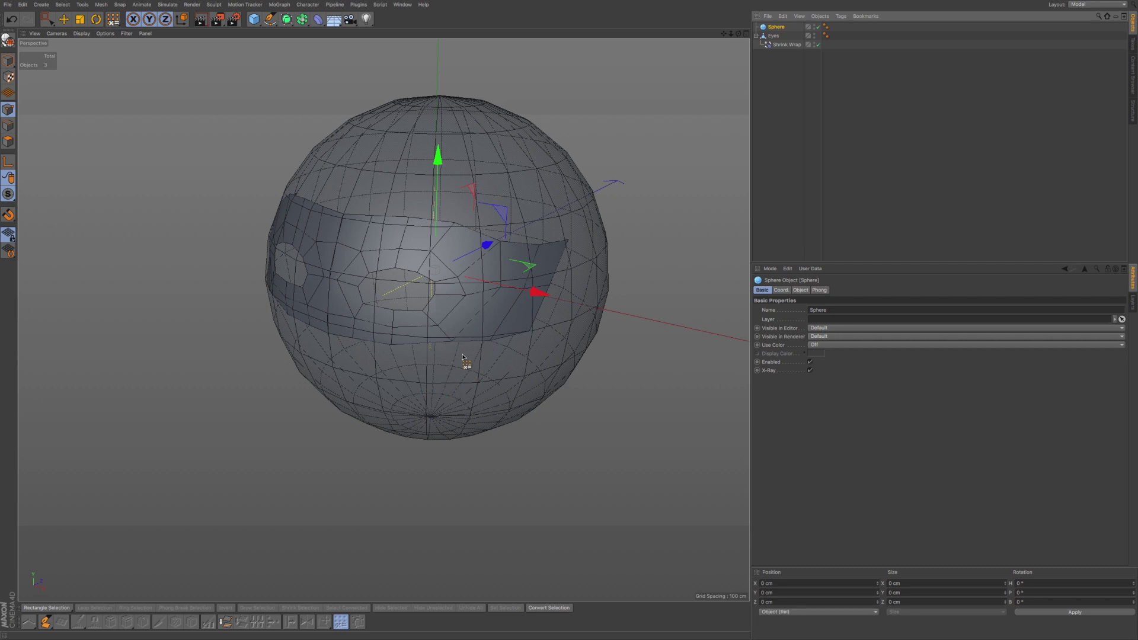
{"action": "mouse_move", "coordinate": [452, 391]}
{"action": "left_mouse_down", "text": "alt"}
{"action": "mouse_move", "coordinate": [464, 373]}
{"action": "mouse_move", "coordinate": [443, 365]}
{"action": "mouse_move", "coordinate": [471, 382]}
{"action": "mouse_move", "coordinate": [460, 406]}
{"action": "left_mouse_up", "text": "alt"}
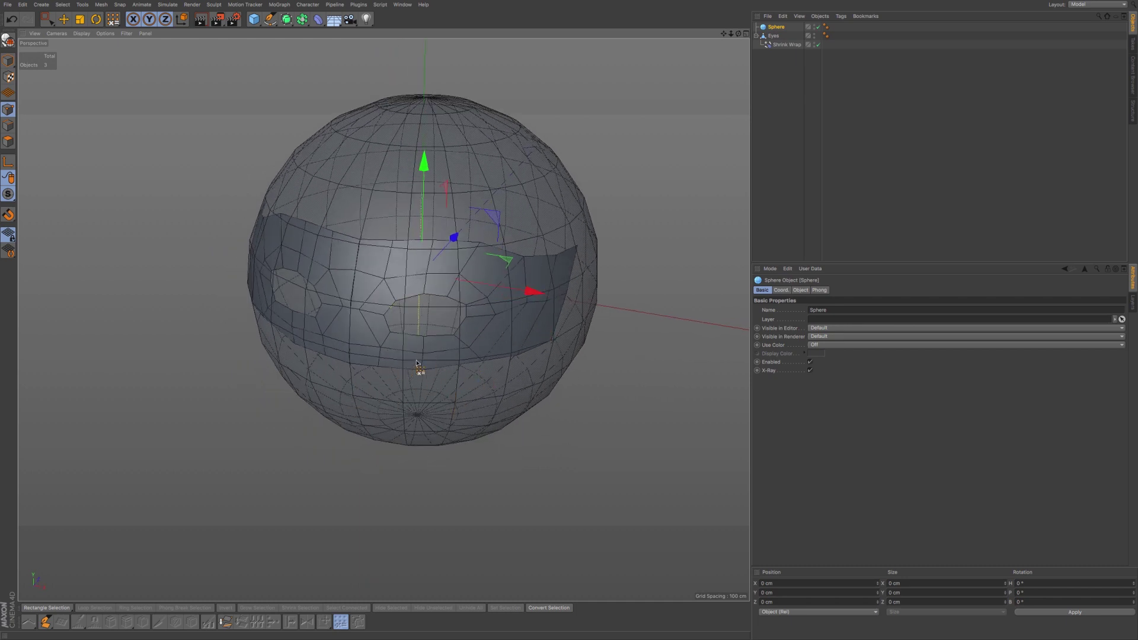
{"action": "left_click_drag", "start_coordinate": [417, 363], "coordinate": [463, 348], "text": "alt"}
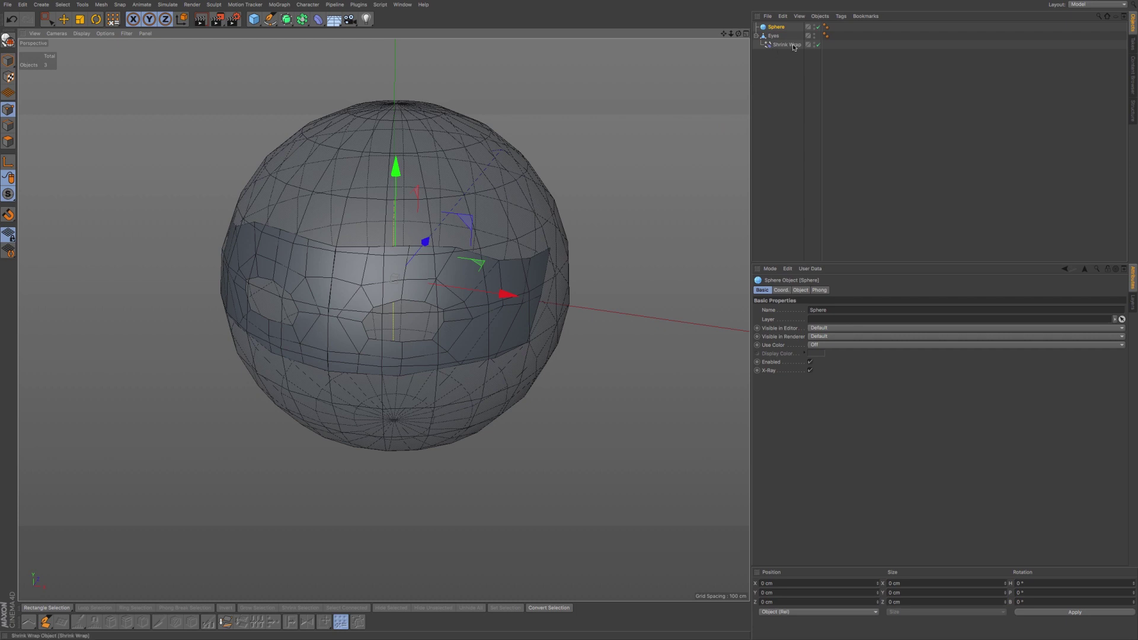
{"action": "left_click_drag", "start_coordinate": [793, 47], "coordinate": [420, 335]}
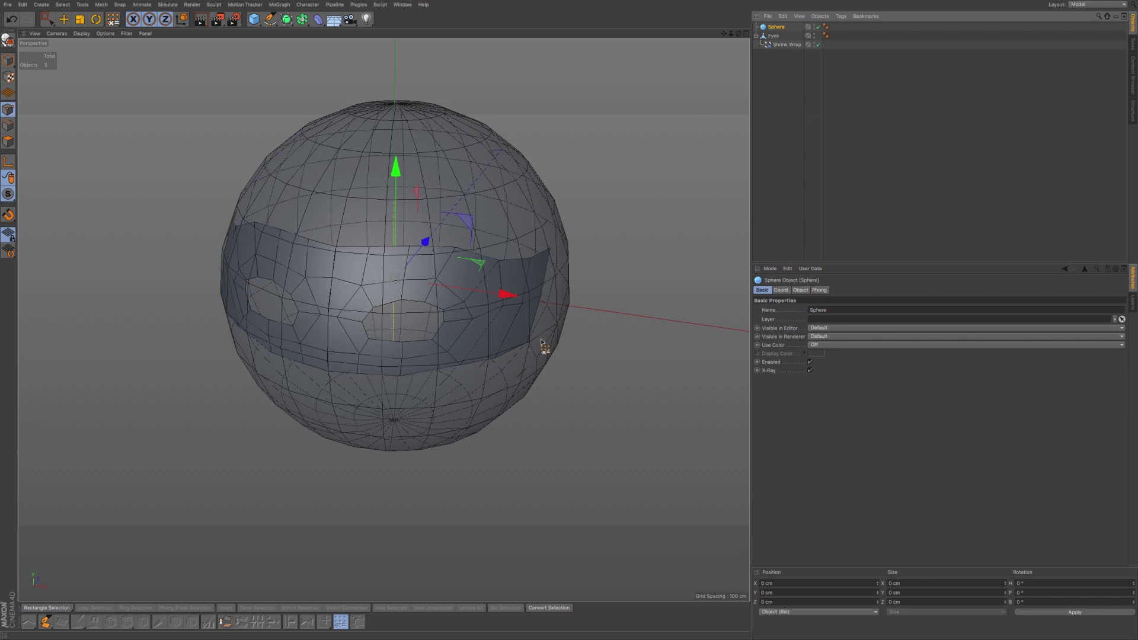
{"action": "mouse_move", "coordinate": [542, 318]}
{"action": "left_mouse_down", "text": "alt"}
{"action": "mouse_move", "coordinate": [536, 310]}
{"action": "mouse_move", "coordinate": [521, 325]}
{"action": "mouse_move", "coordinate": [498, 297]}
{"action": "mouse_move", "coordinate": [506, 349]}
{"action": "mouse_move", "coordinate": [521, 319]}
{"action": "left_mouse_up", "text": "alt"}
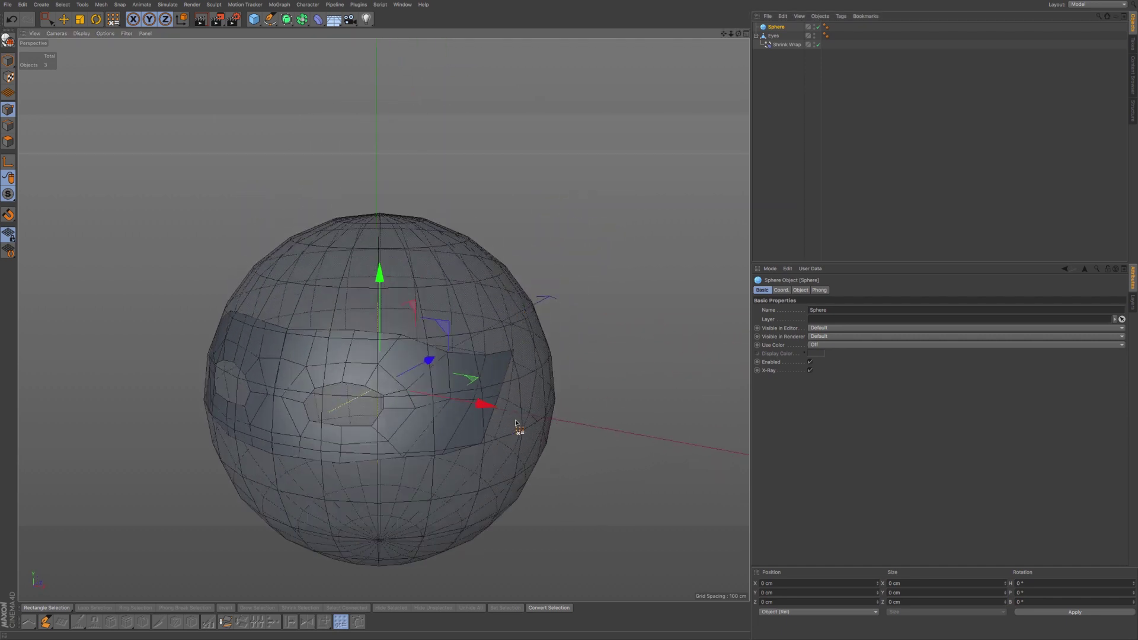
{"action": "left_click_drag", "start_coordinate": [516, 424], "coordinate": [515, 393], "text": "alt"}
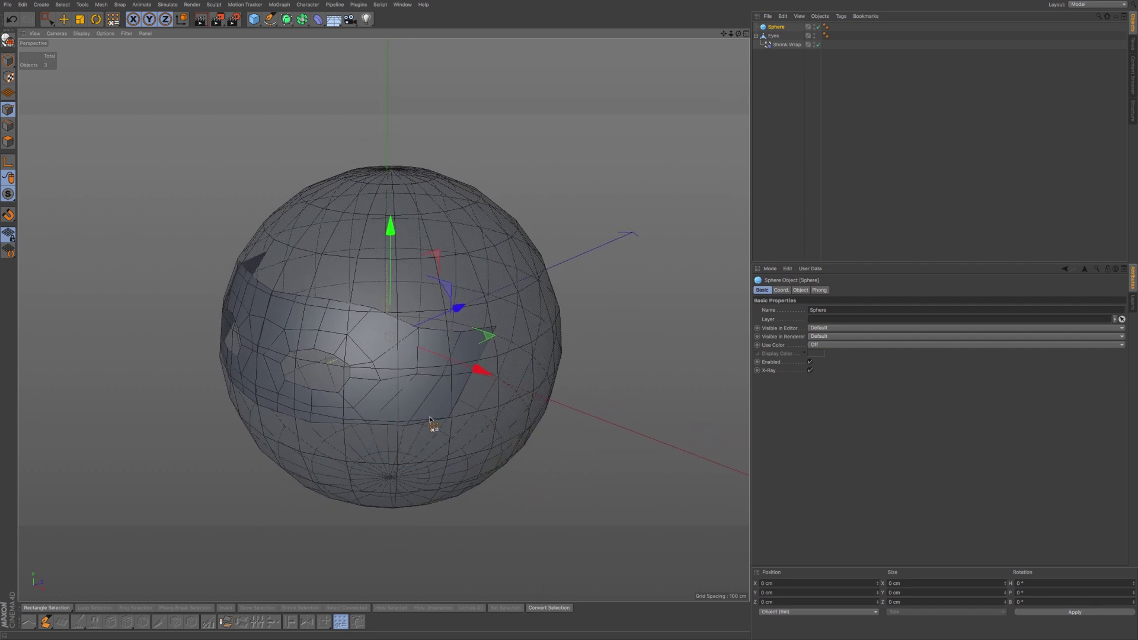
{"action": "left_click_drag", "start_coordinate": [432, 424], "coordinate": [420, 415], "text": "alt"}
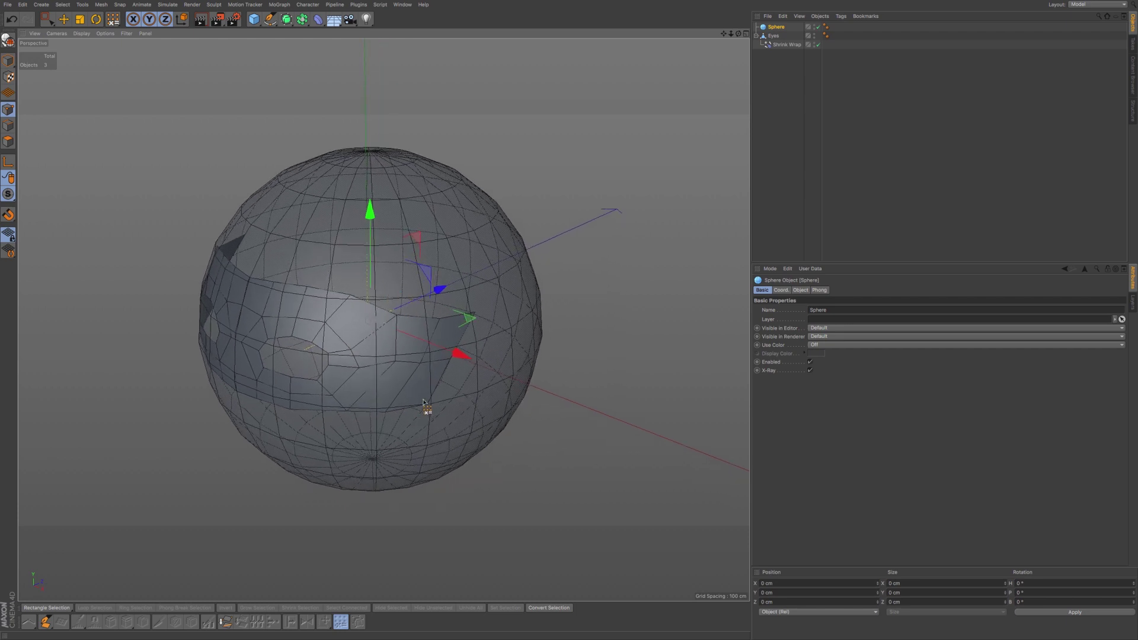